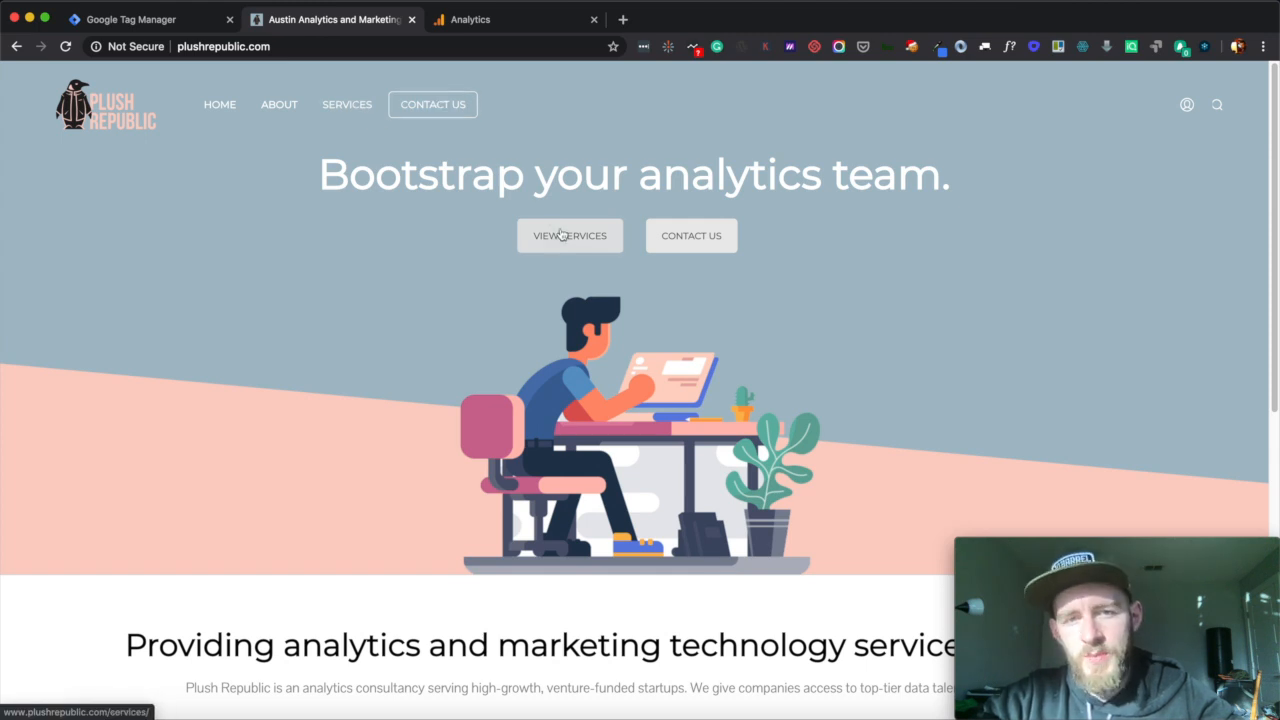
mouse_move(527, 349)
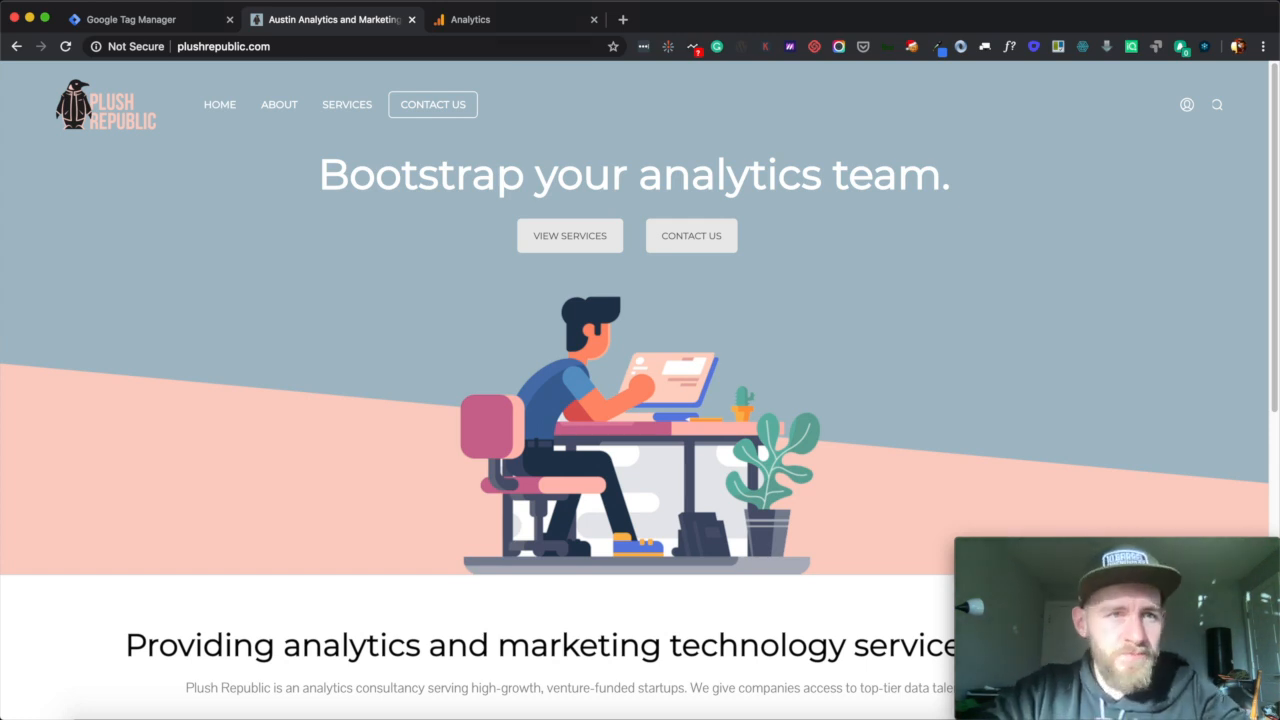
left_click(110, 20)
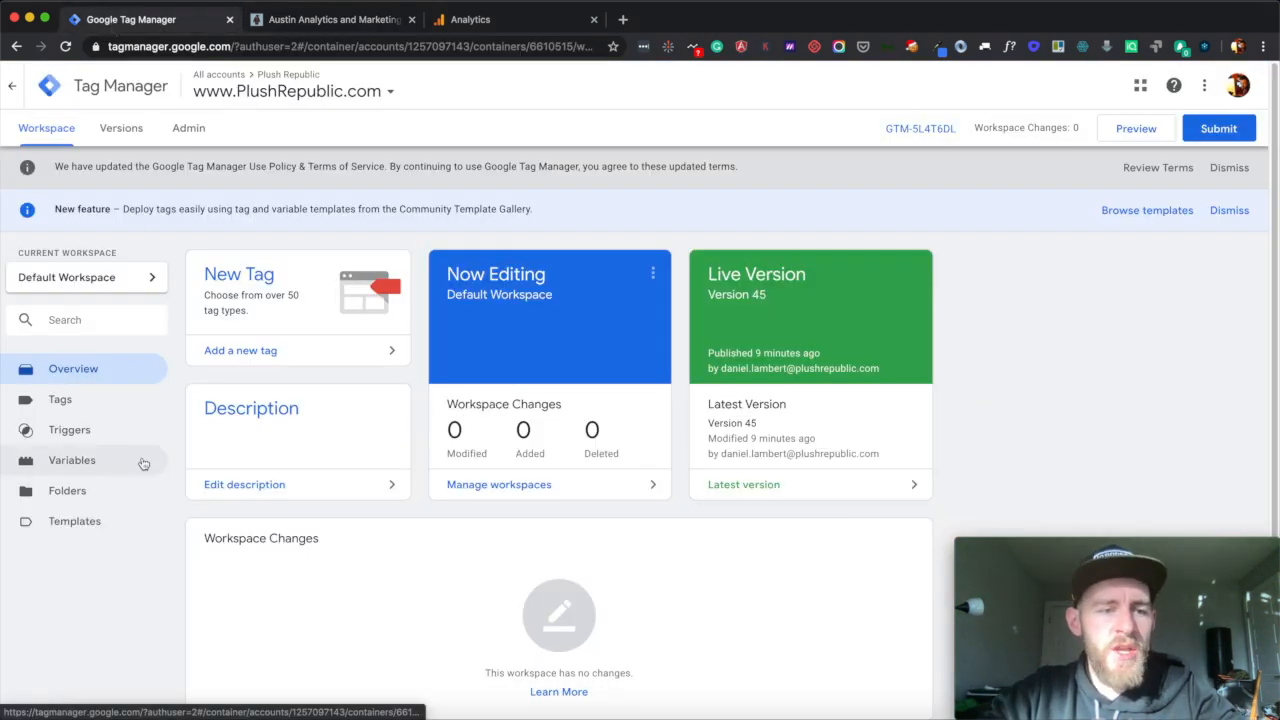
left_click(85, 461)
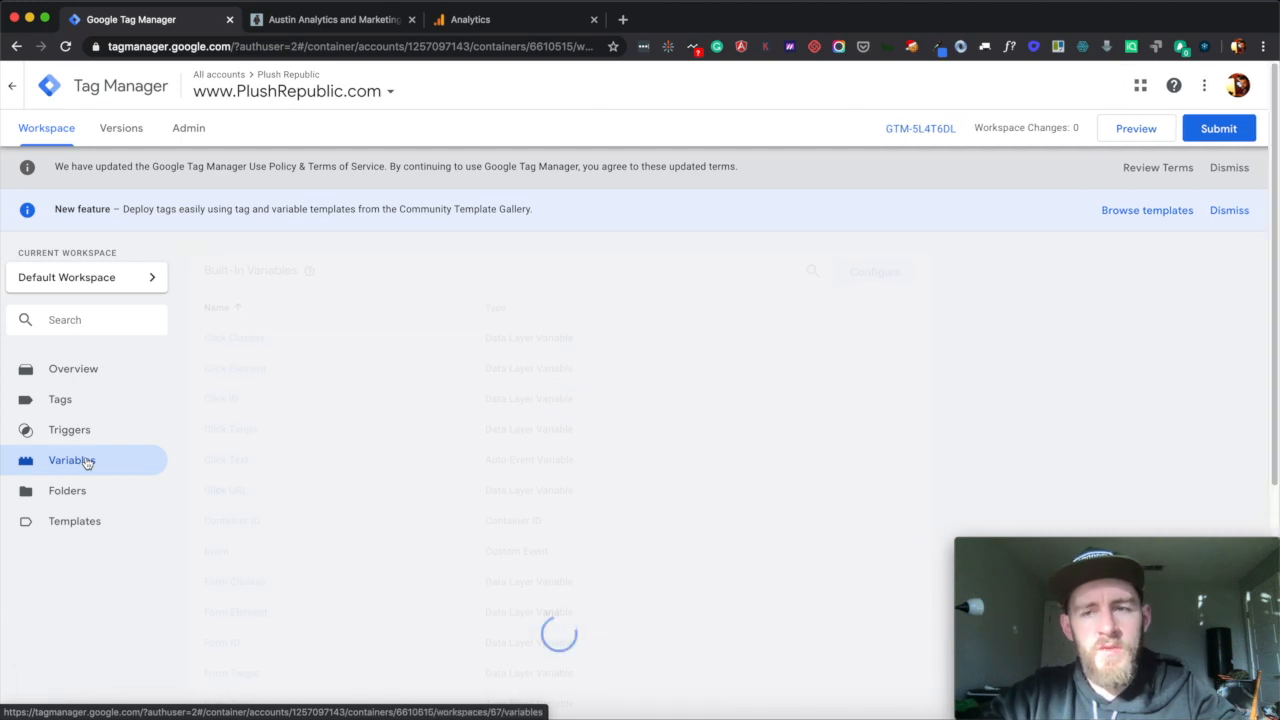
left_click(850, 273)
scroll(858, 345, "down", 5)
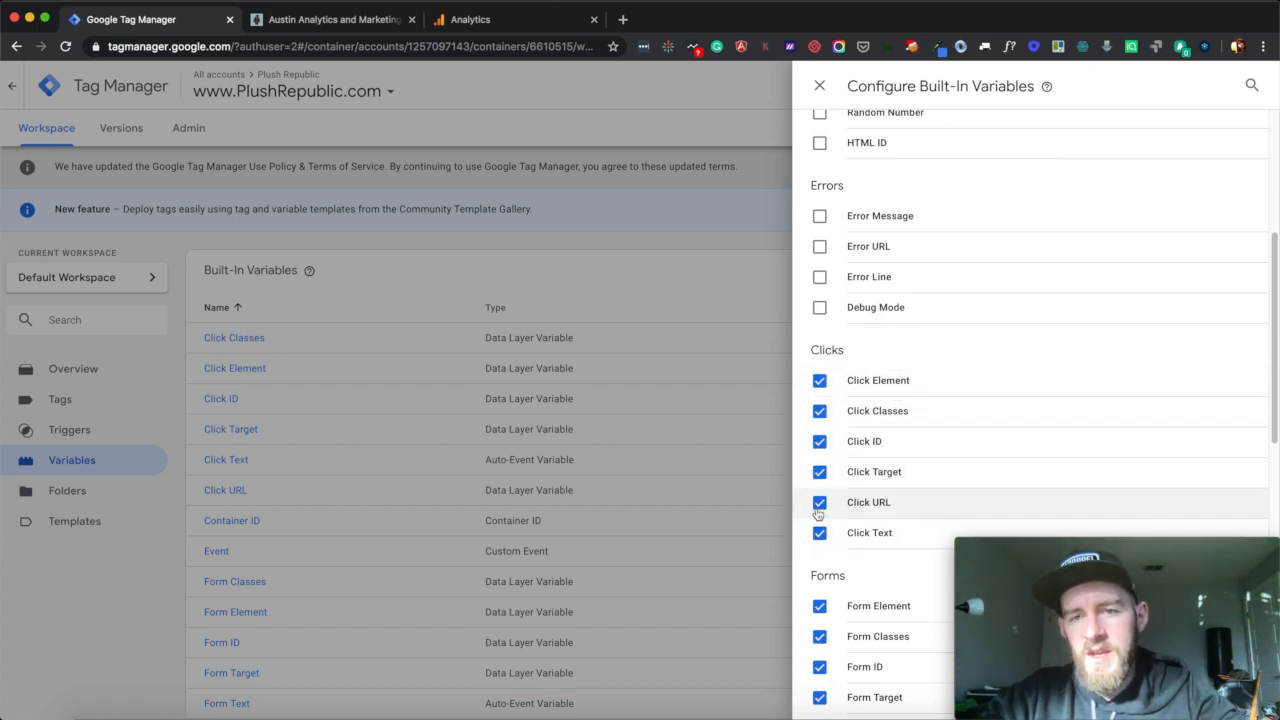
scroll(818, 513, "up", 2)
scroll(818, 513, "up", 4)
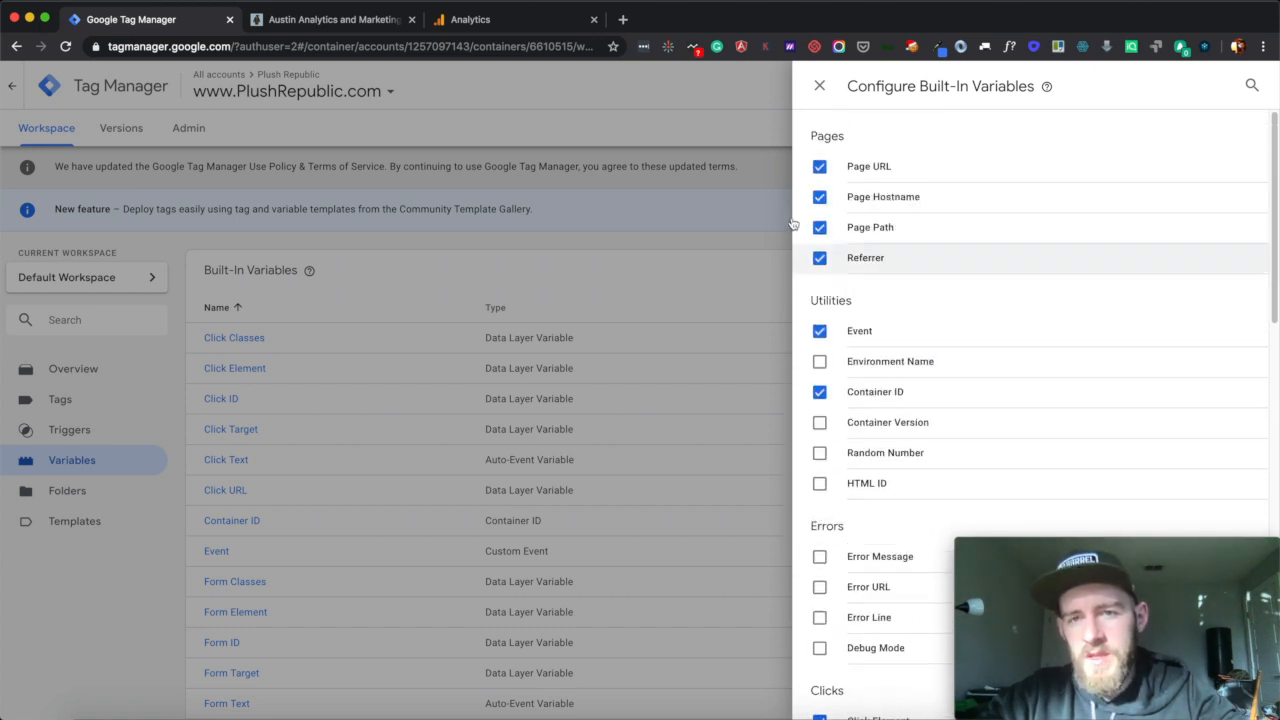
left_click(820, 88)
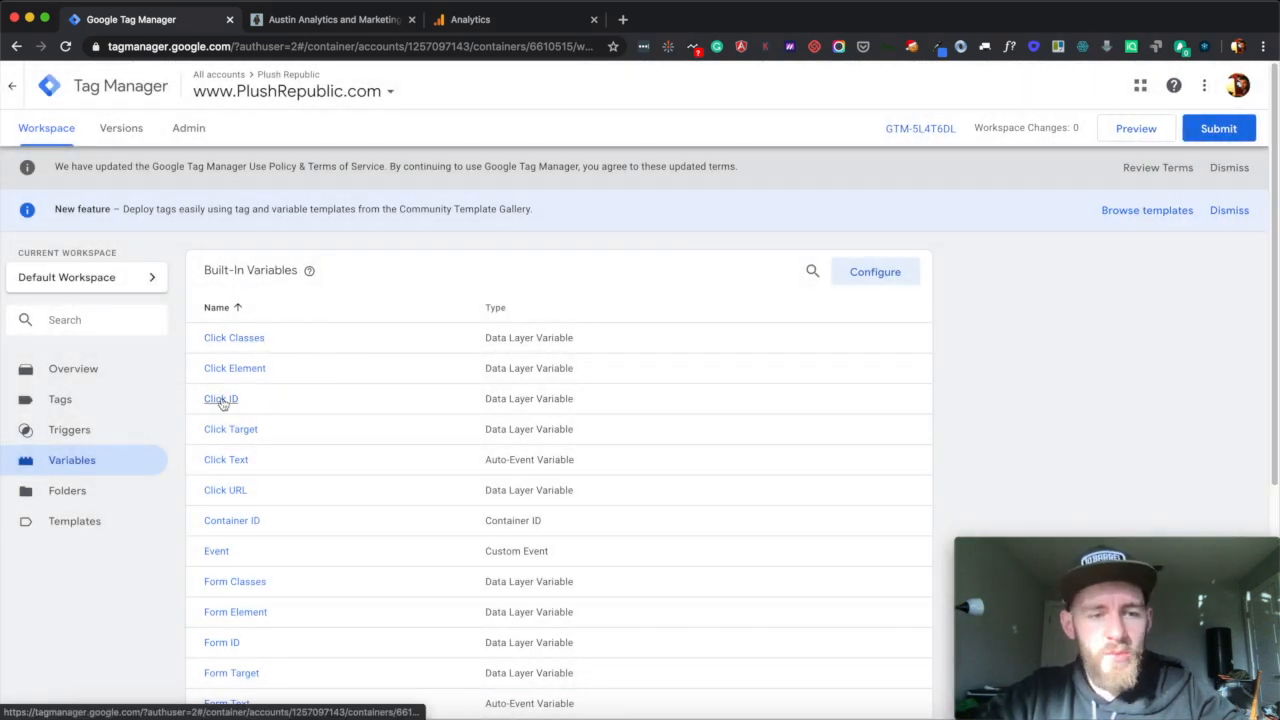
left_click(72, 433)
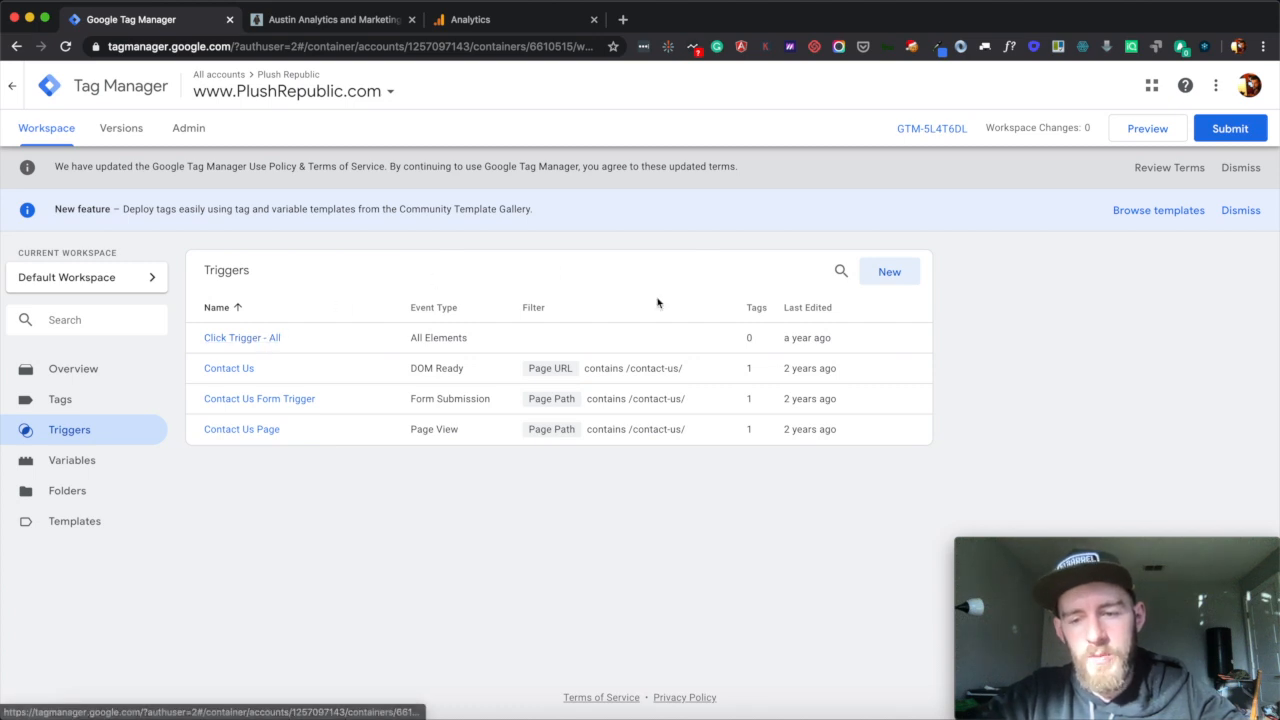
left_click(889, 273)
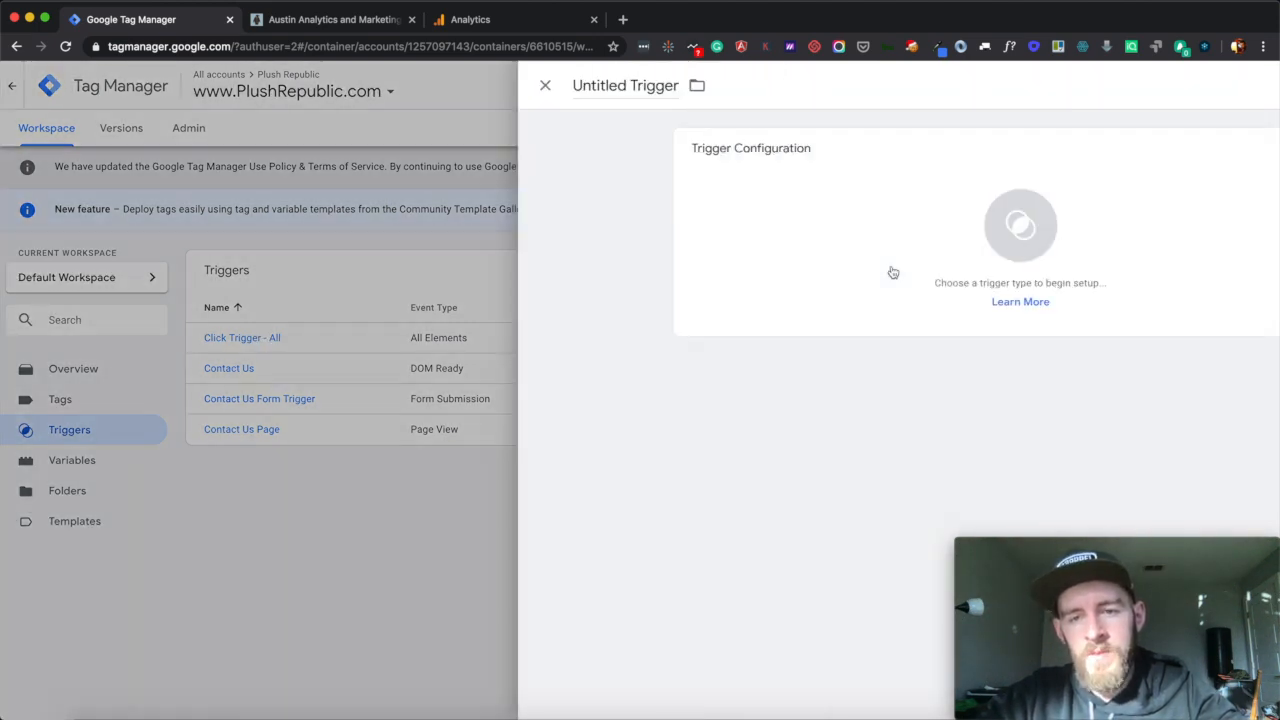
left_click(405, 86)
type("C")
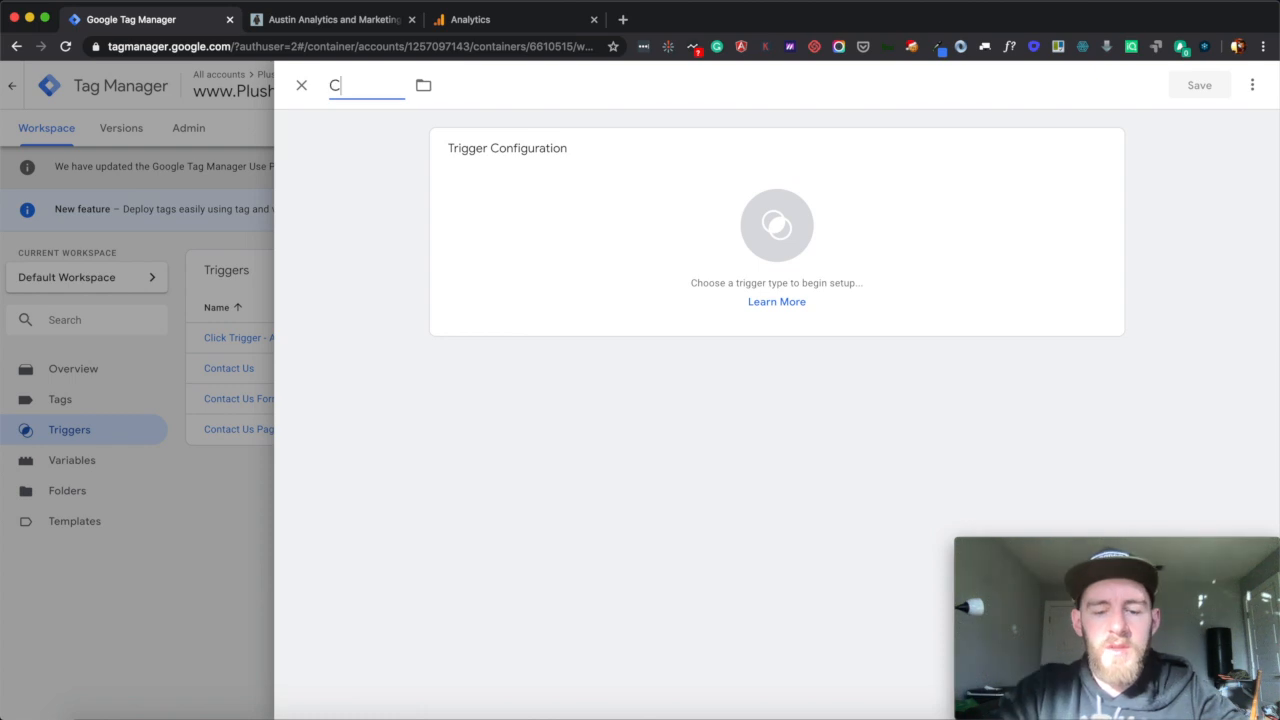
type("lick Trigger")
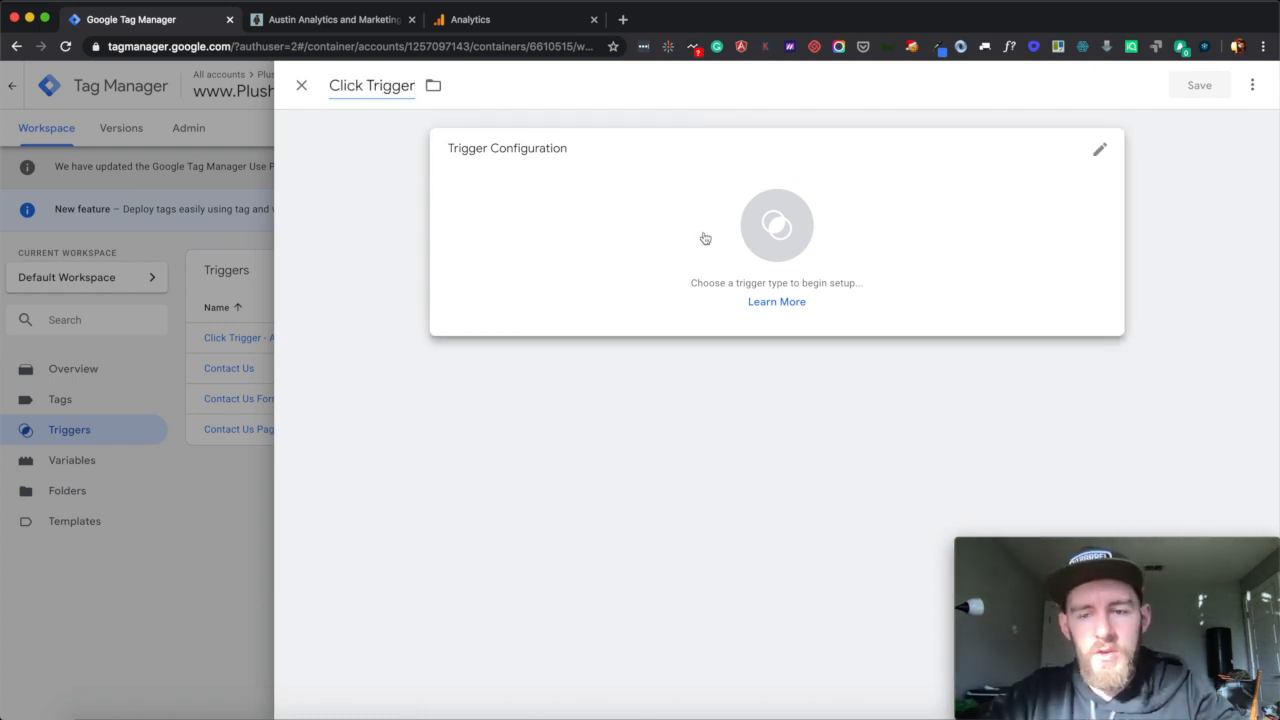
left_click(703, 237)
left_click(901, 382)
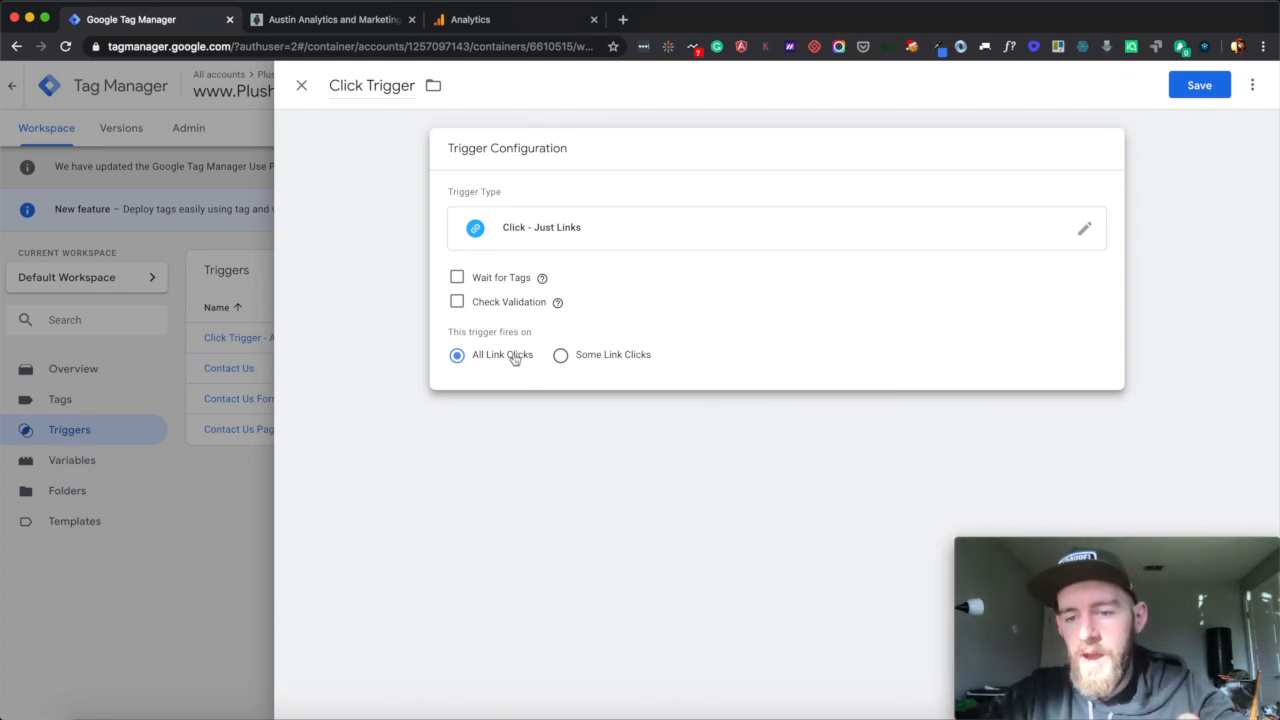
left_click(301, 86)
left_click(750, 268)
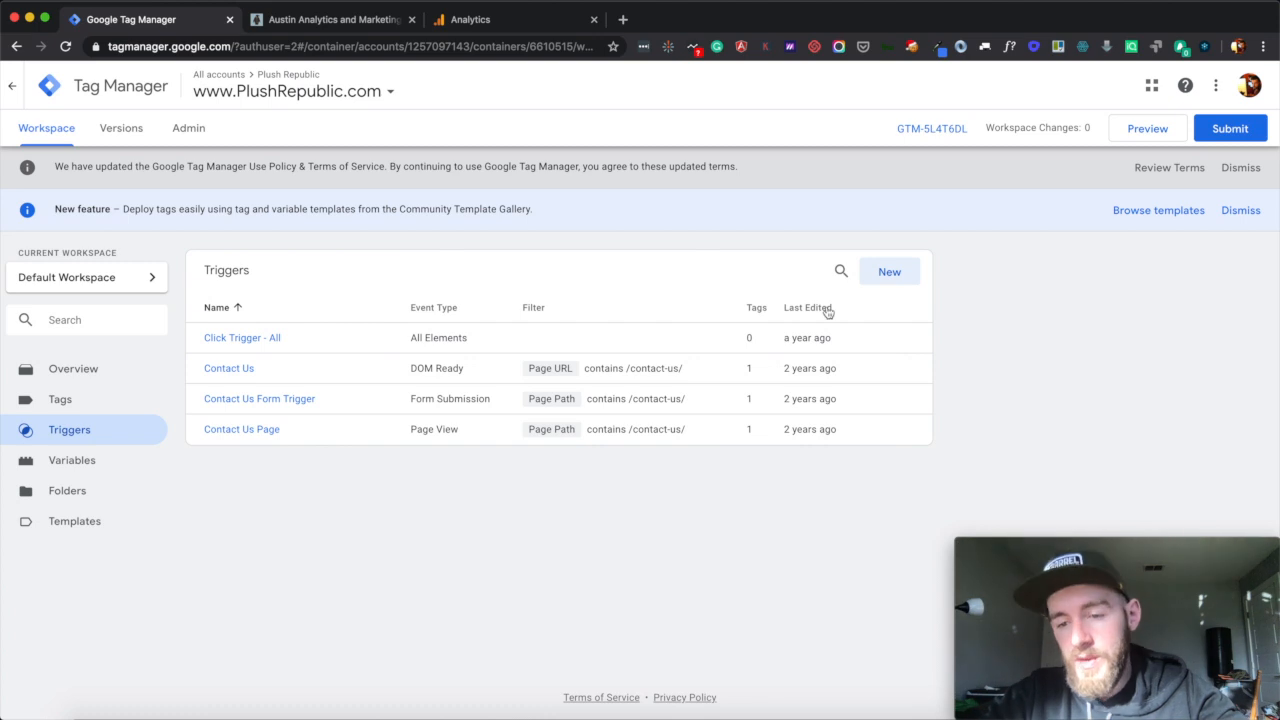
- Enable preview mode for the Default Workspace, reload plushrepublic.com in its own tab and enlarge the debug pane
left_click(325, 24)
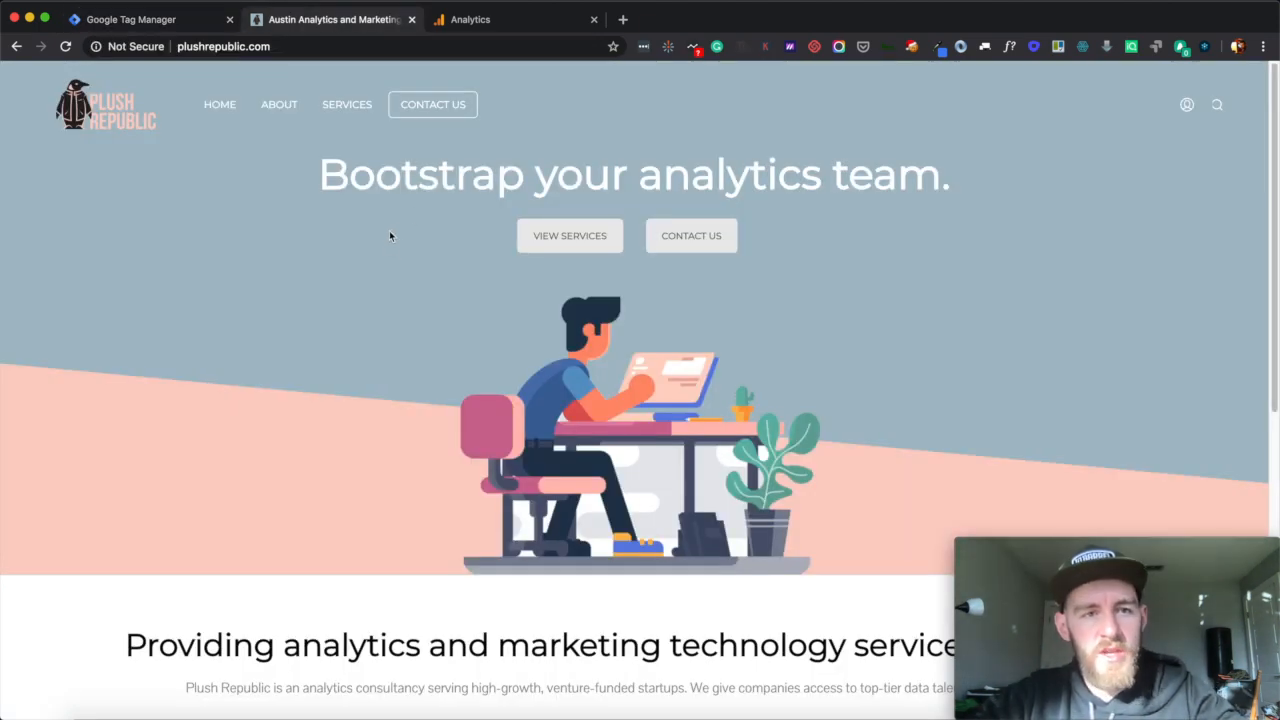
left_click(200, 22)
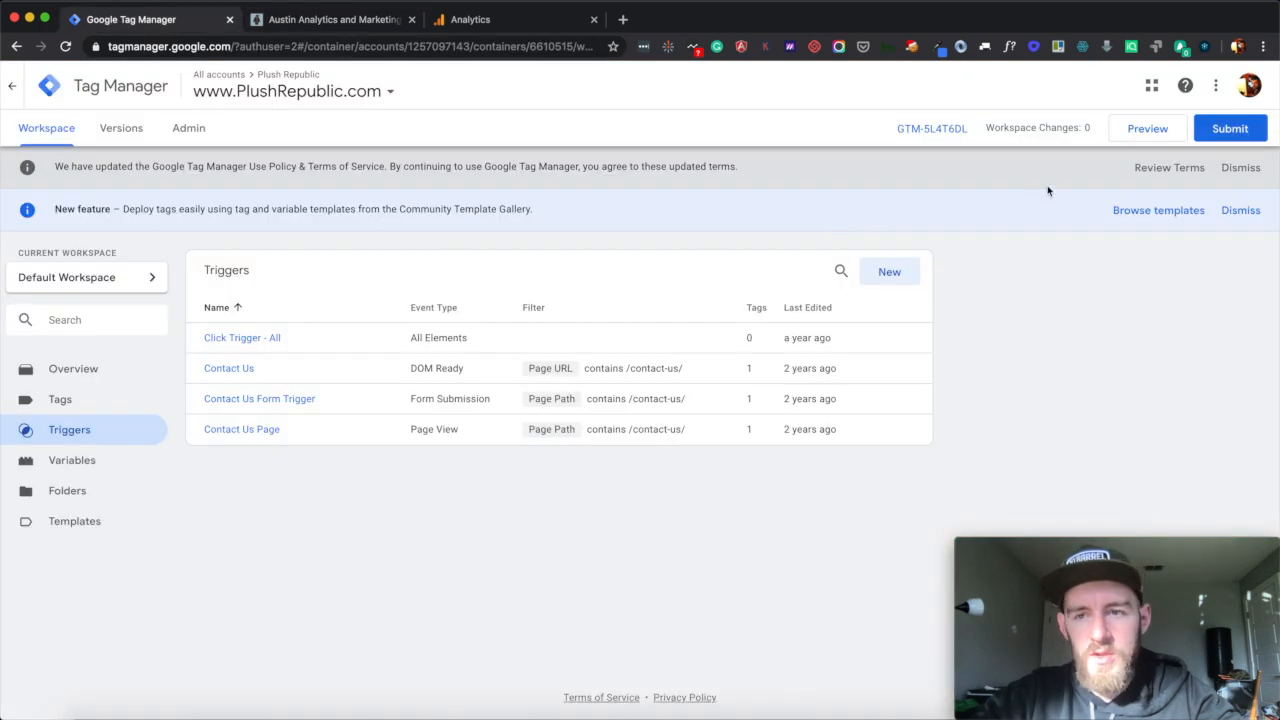
left_click(1133, 130)
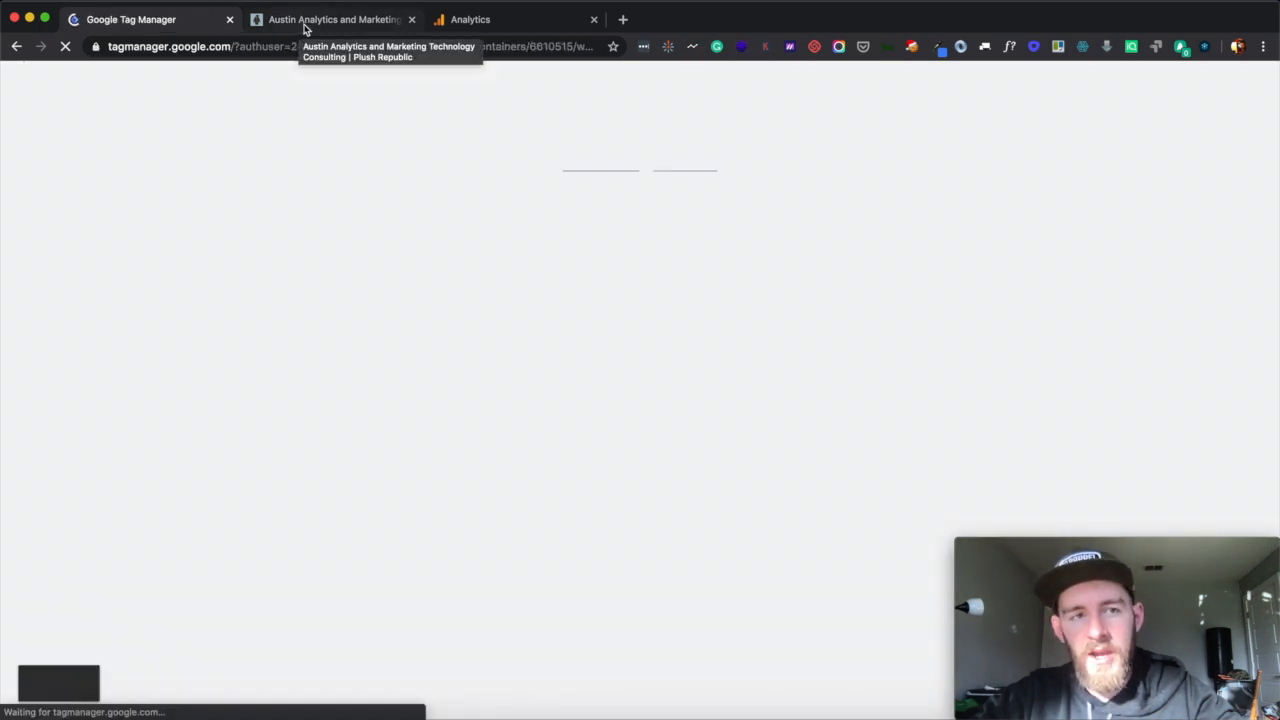
left_click(303, 25)
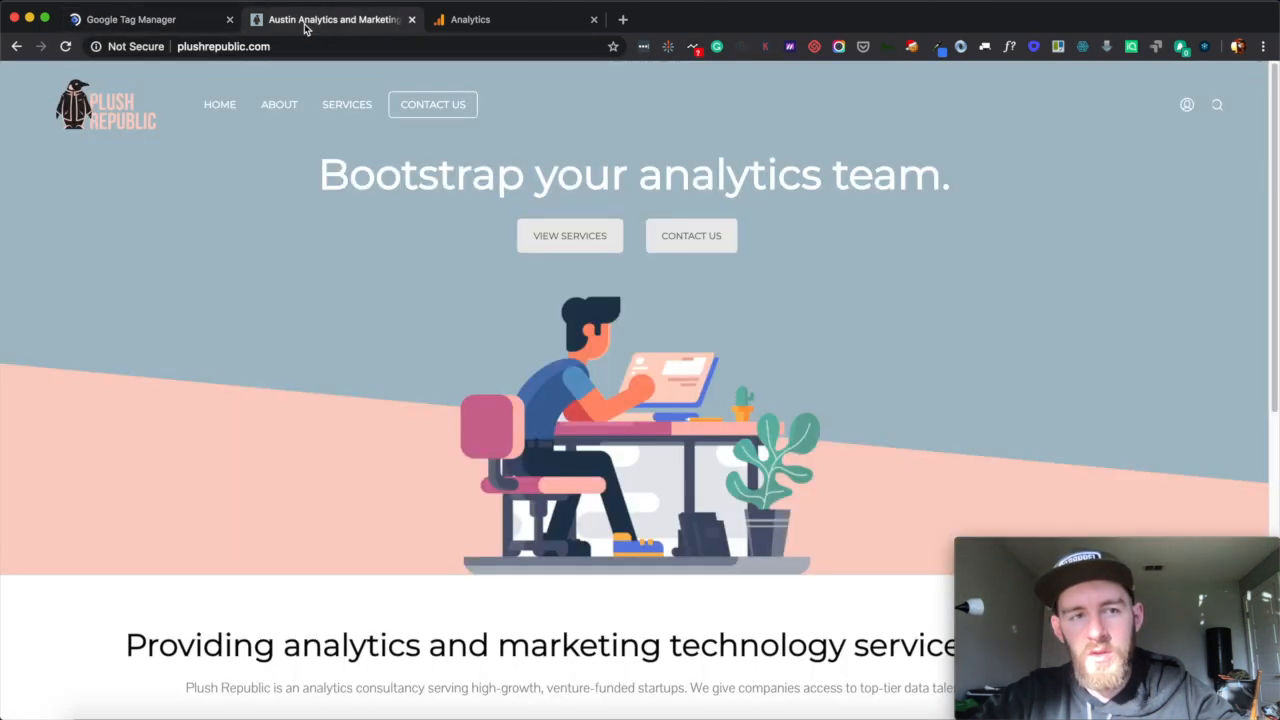
key("super+r")
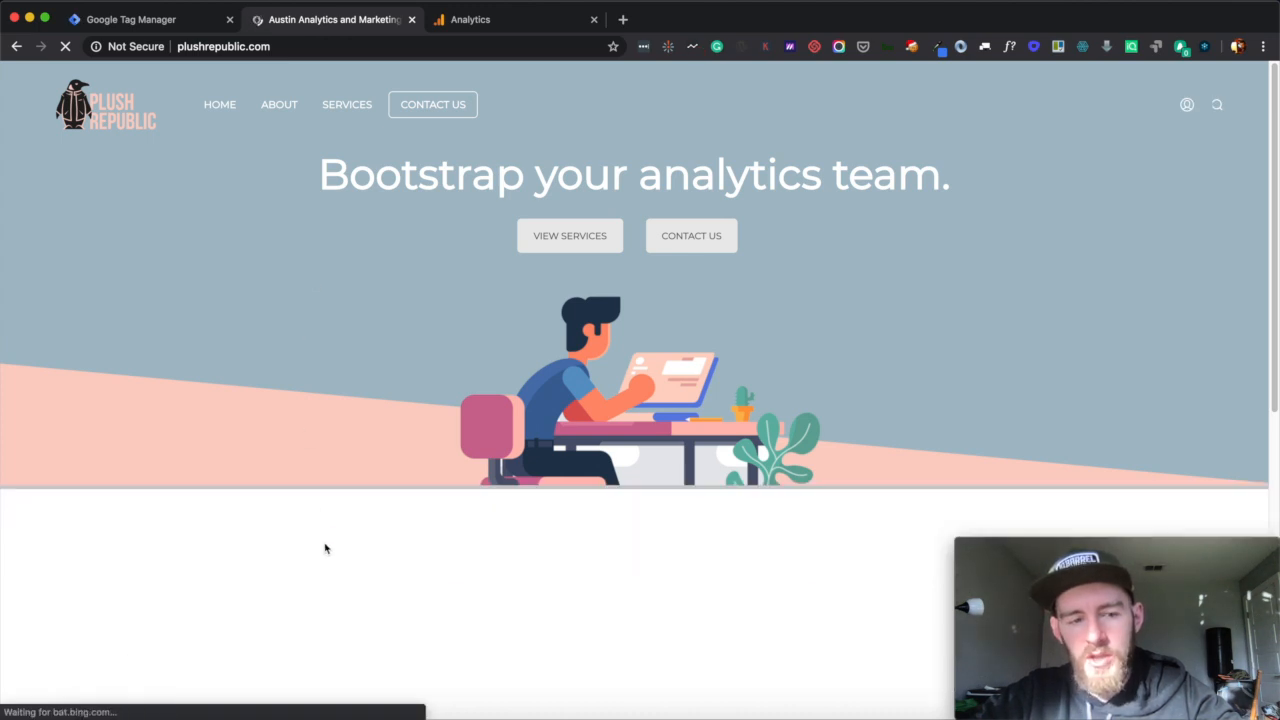
left_click_drag(349, 487, 351, 421)
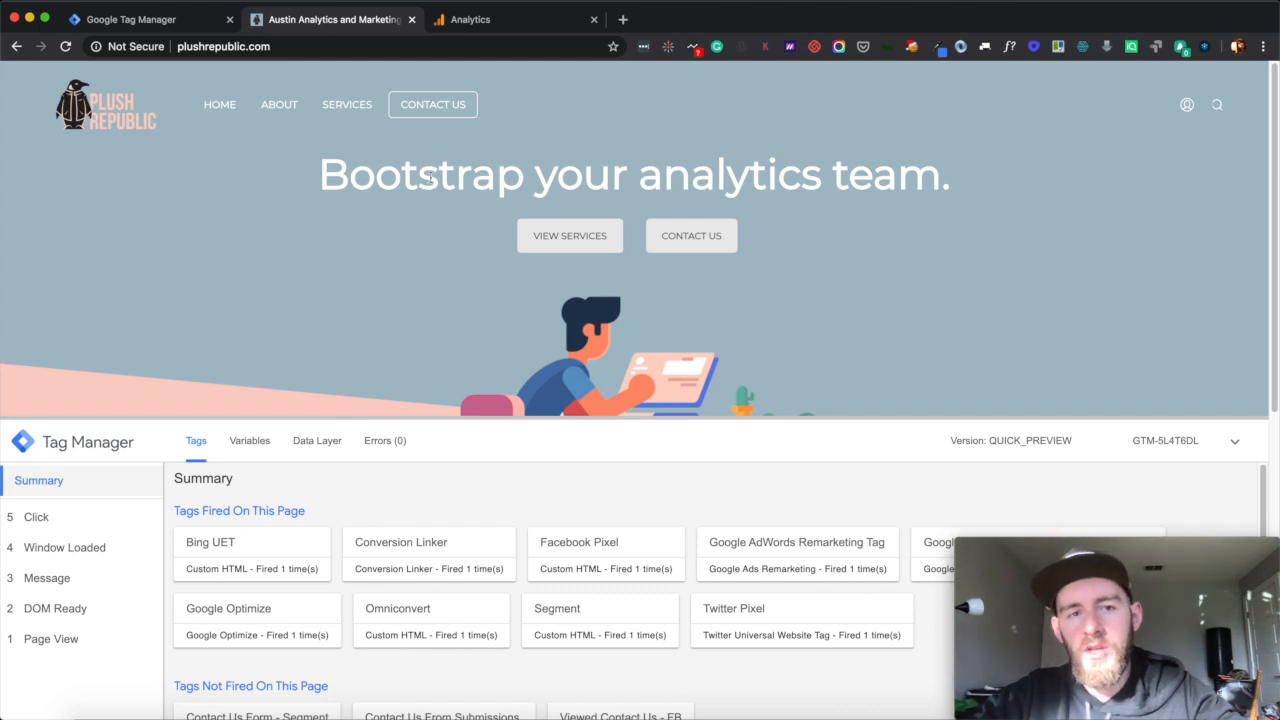
- Follow the home page's Contact Us link in a separate tab so the home page stays open and its debug pane records the click
left_click(436, 110)
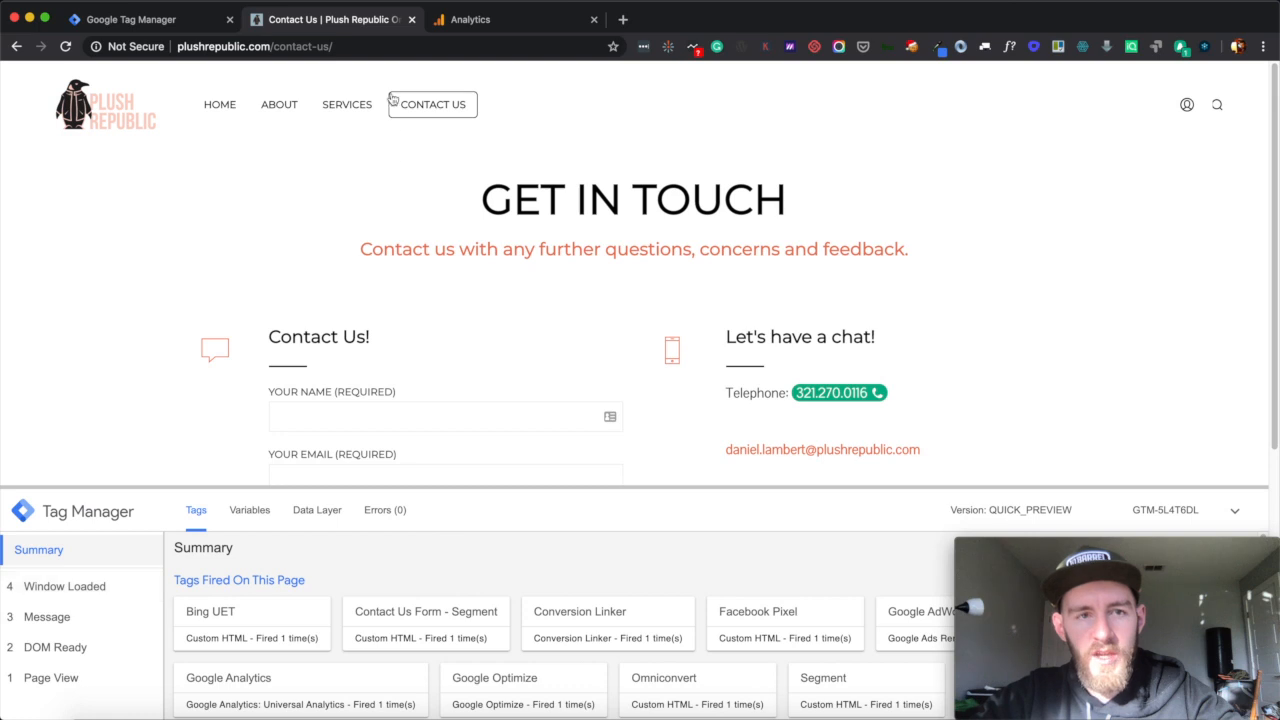
left_click(230, 108)
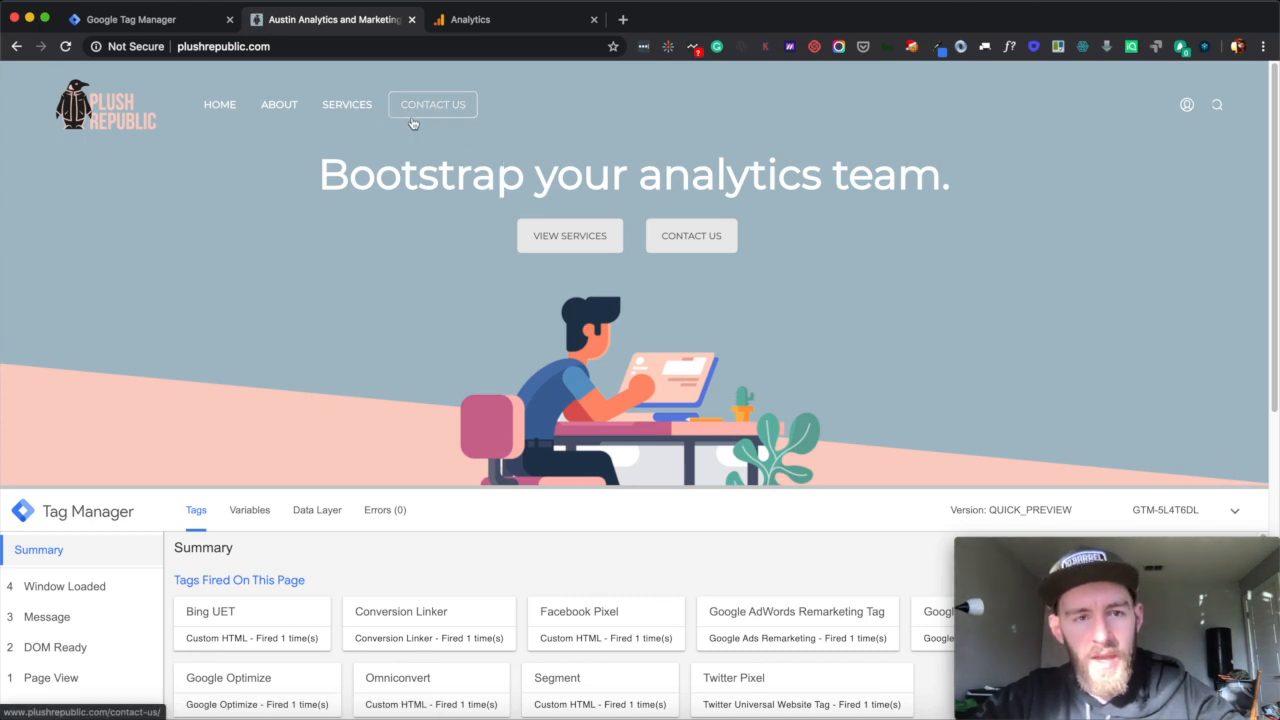
left_click(424, 110, "super")
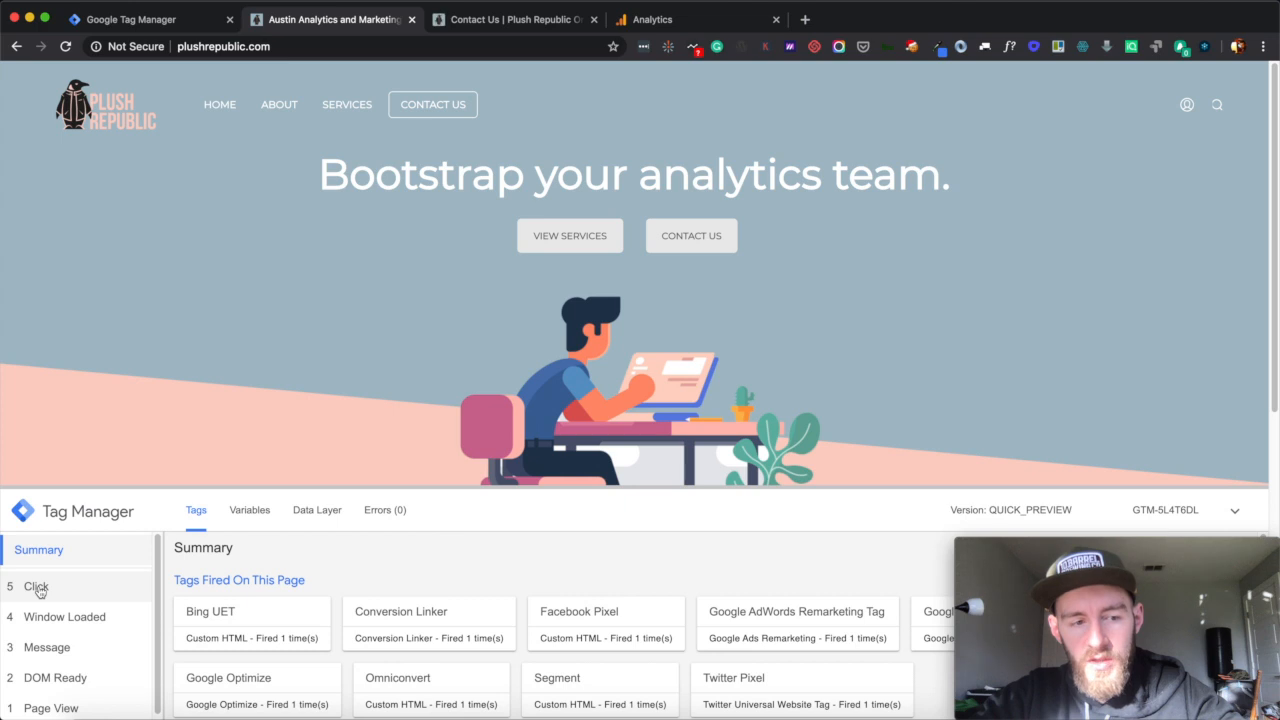
- Examine the variables of the recorded Contact Us click event in an enlarged debug pane, including Click Text and Click URL
left_click(37, 590)
scroll(239, 604, "down", 1)
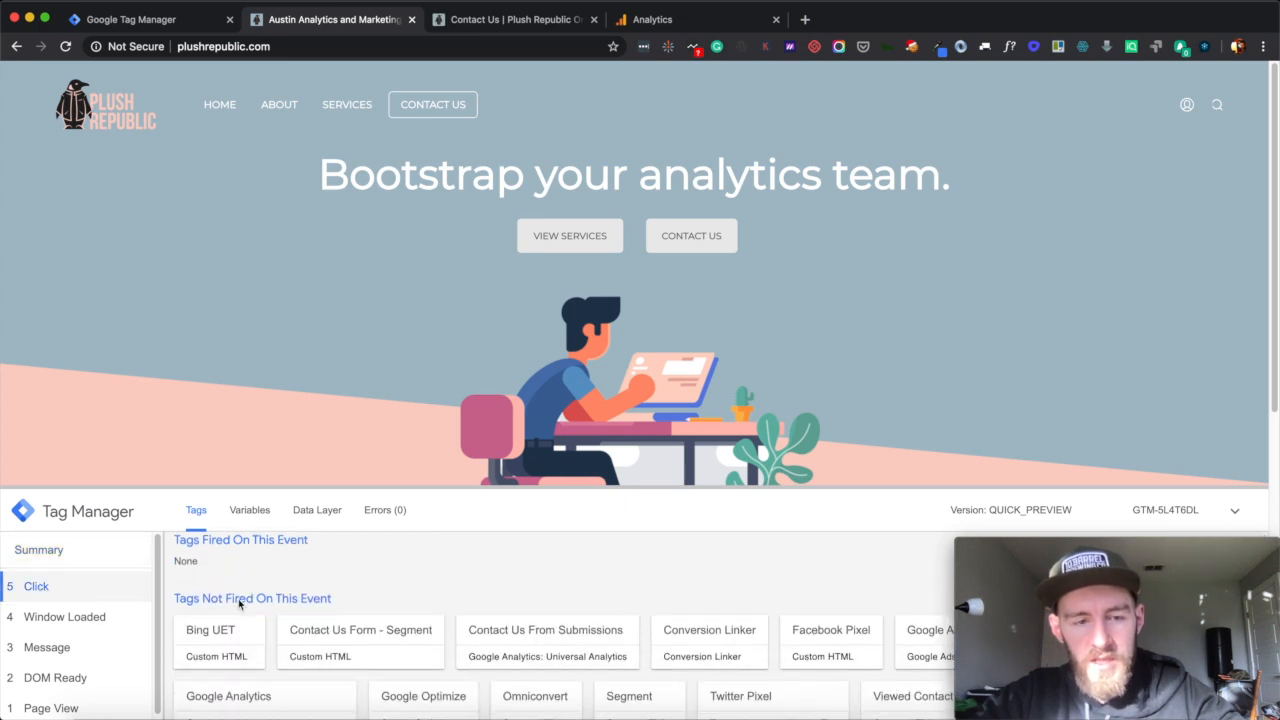
left_click(250, 511)
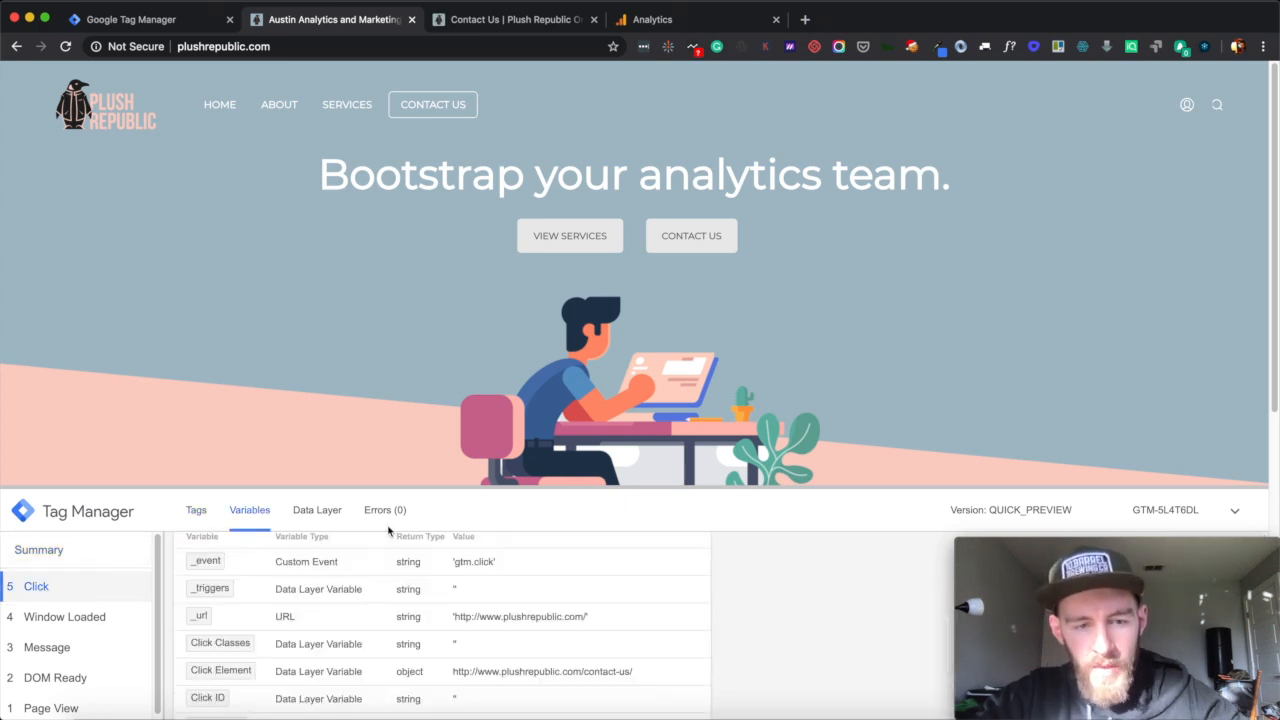
left_click_drag(383, 488, 400, 343)
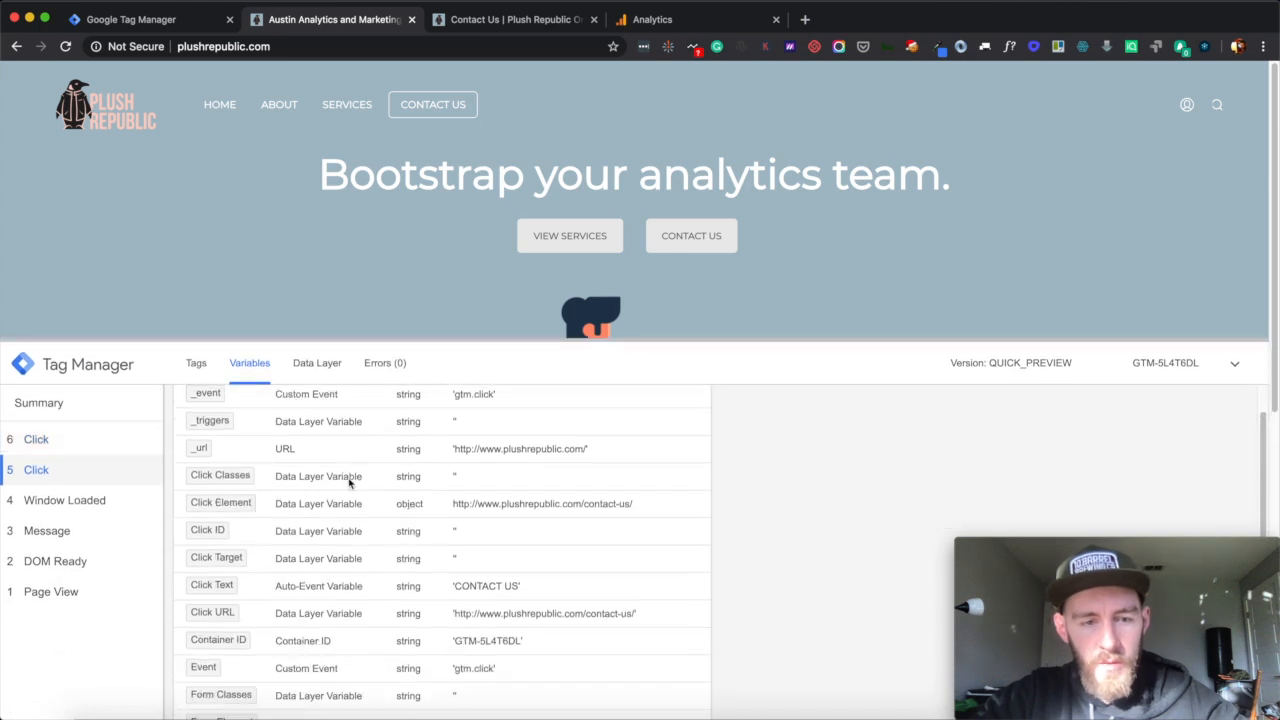
scroll(319, 474, "down", 2)
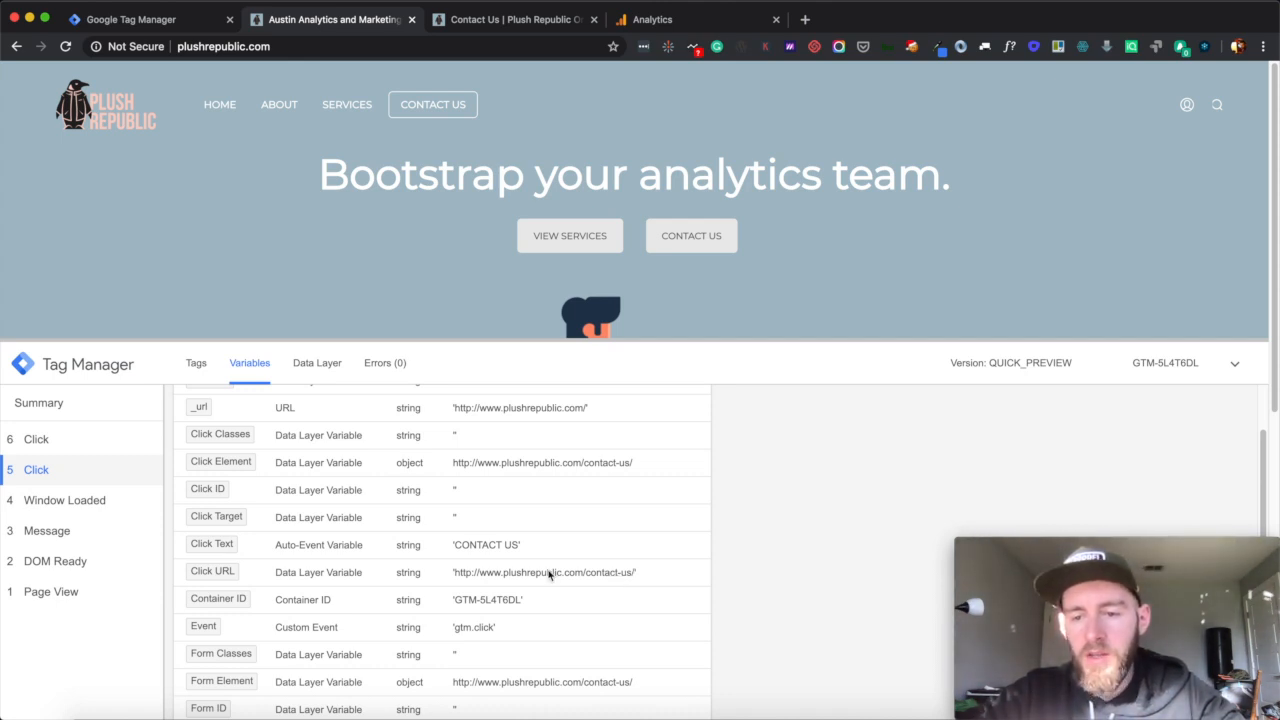
- Create a new trigger in Tag Manager named Click Trigger - Contact Us
left_click(166, 24)
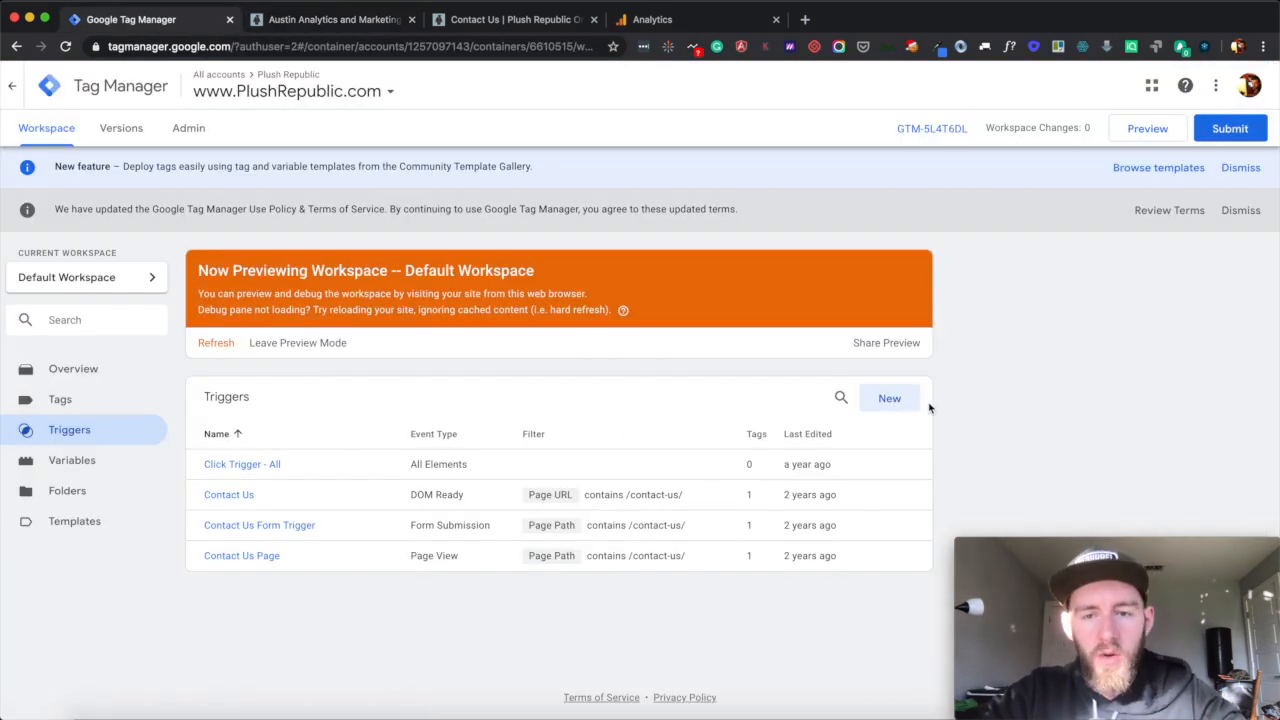
left_click(889, 398)
left_click(370, 88)
type("Co")
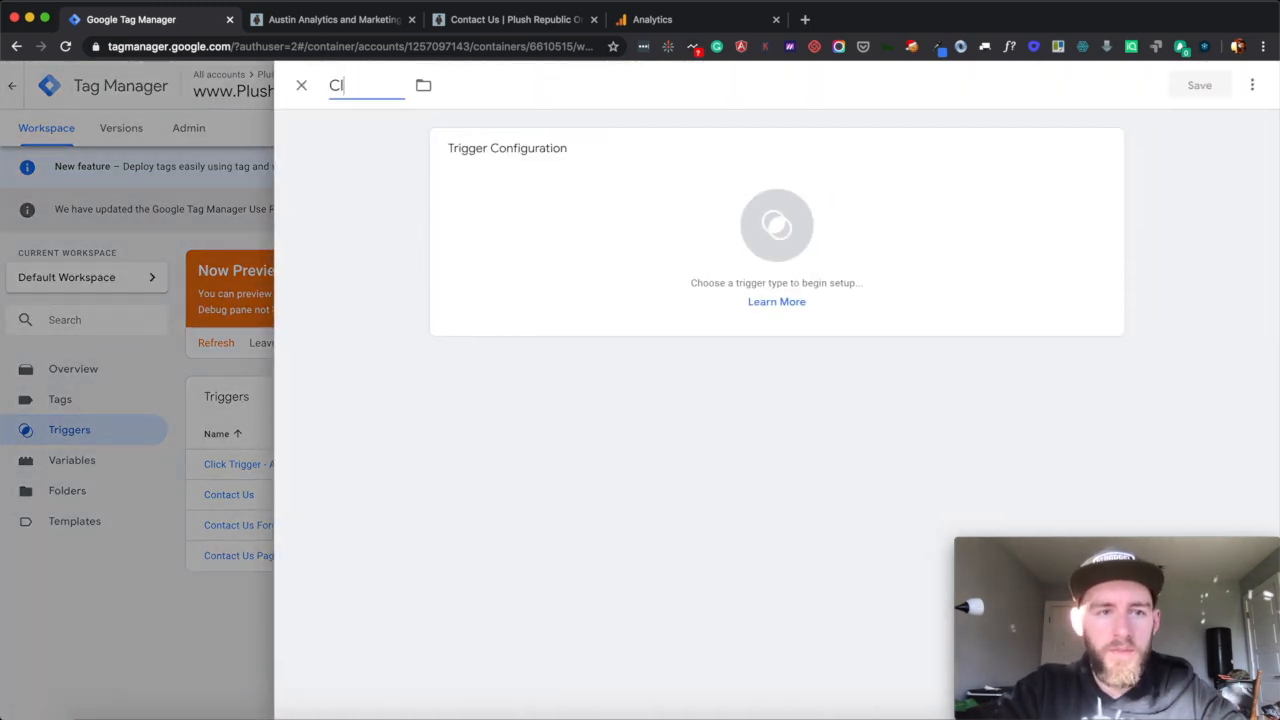
type("ick Trigger - Contact US")
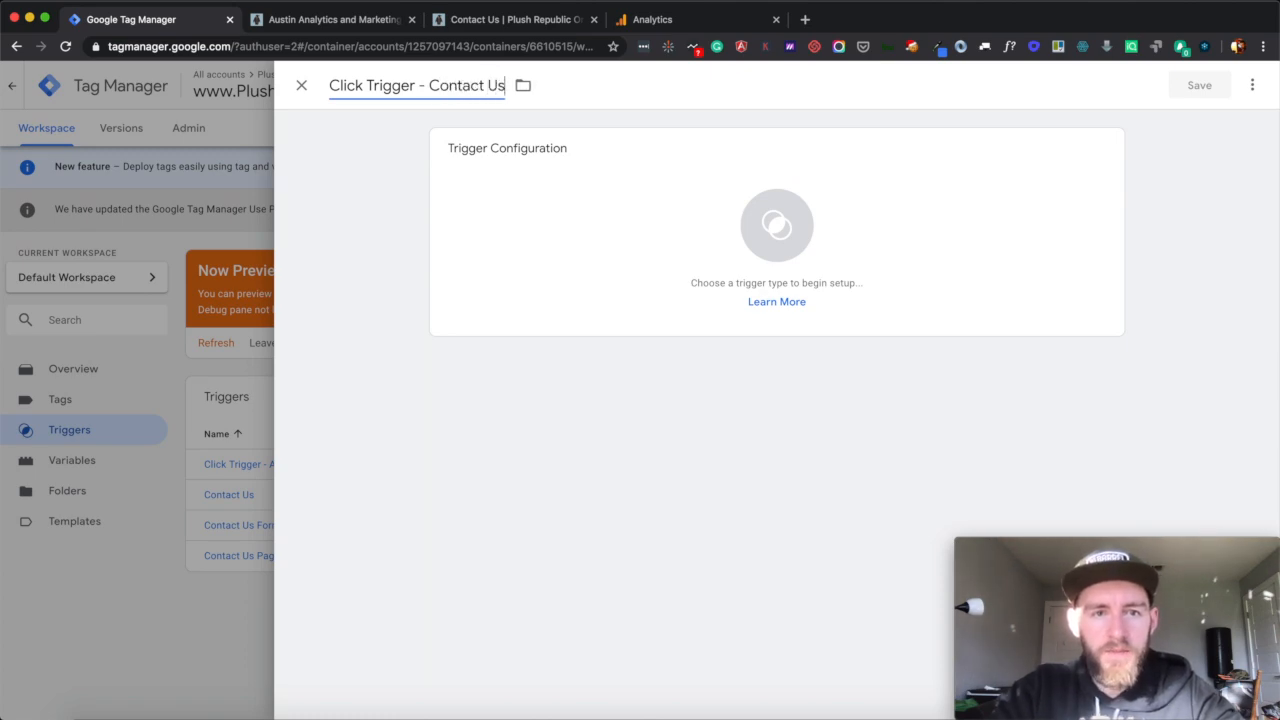
- Set the trigger type to Click - Just Links, firing on Some Link Clicks with Click URL as the condition variable
left_click(622, 178)
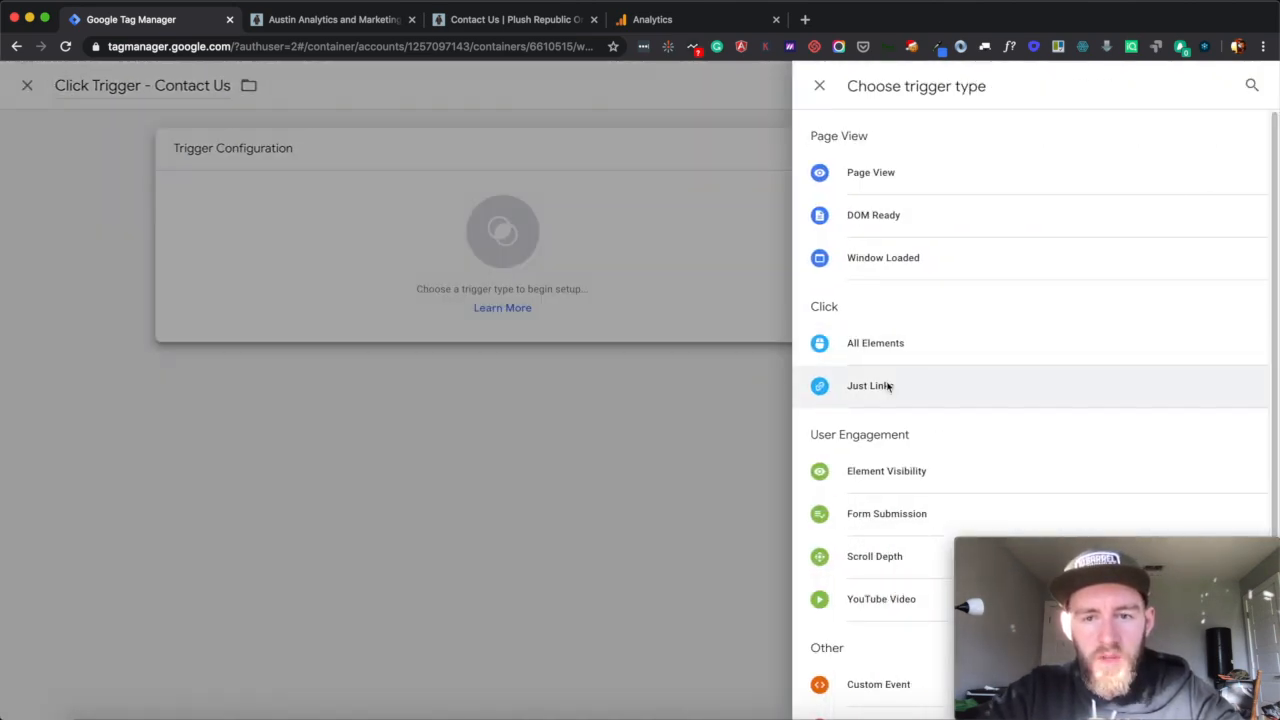
left_click(888, 387)
left_click(562, 358)
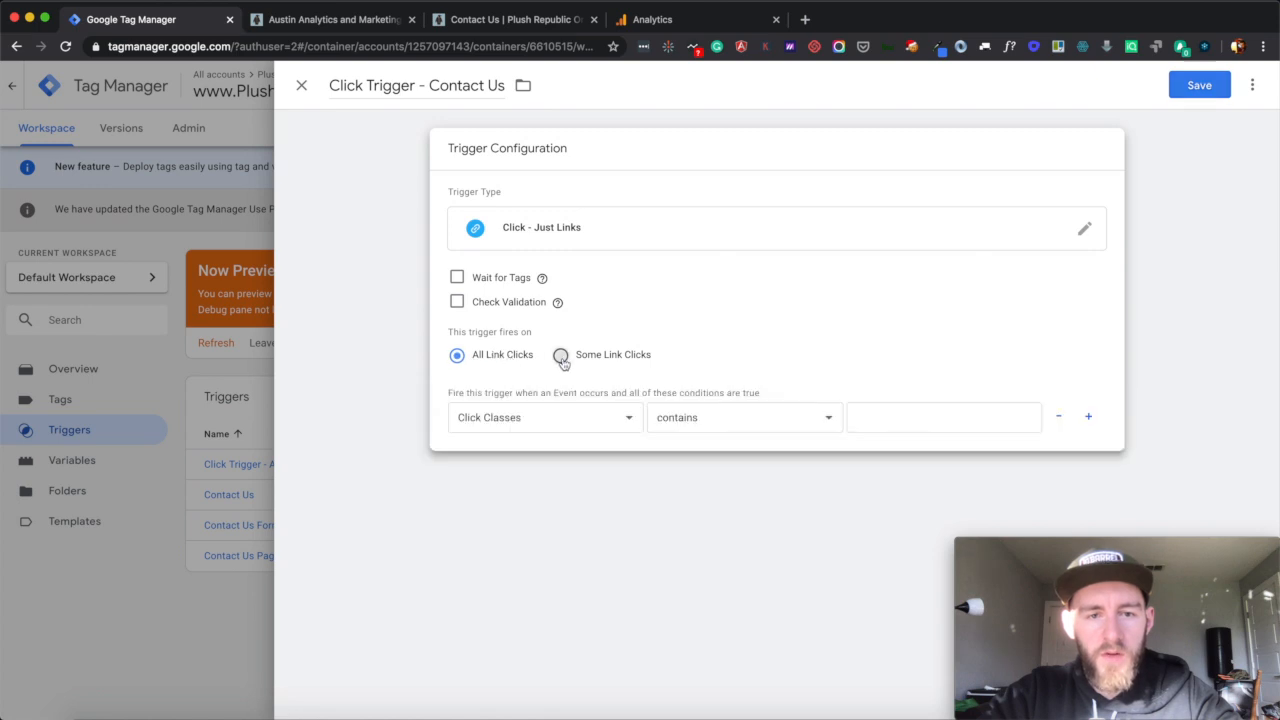
left_click(515, 428)
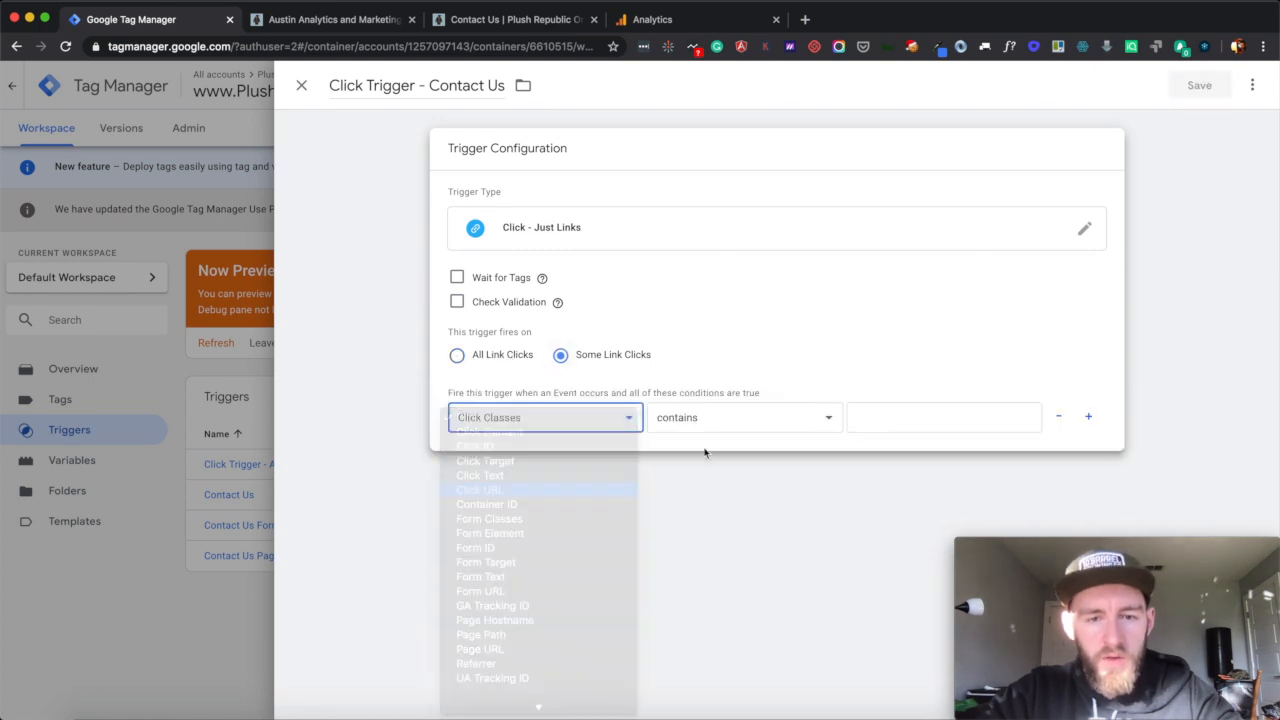
left_click(372, 24)
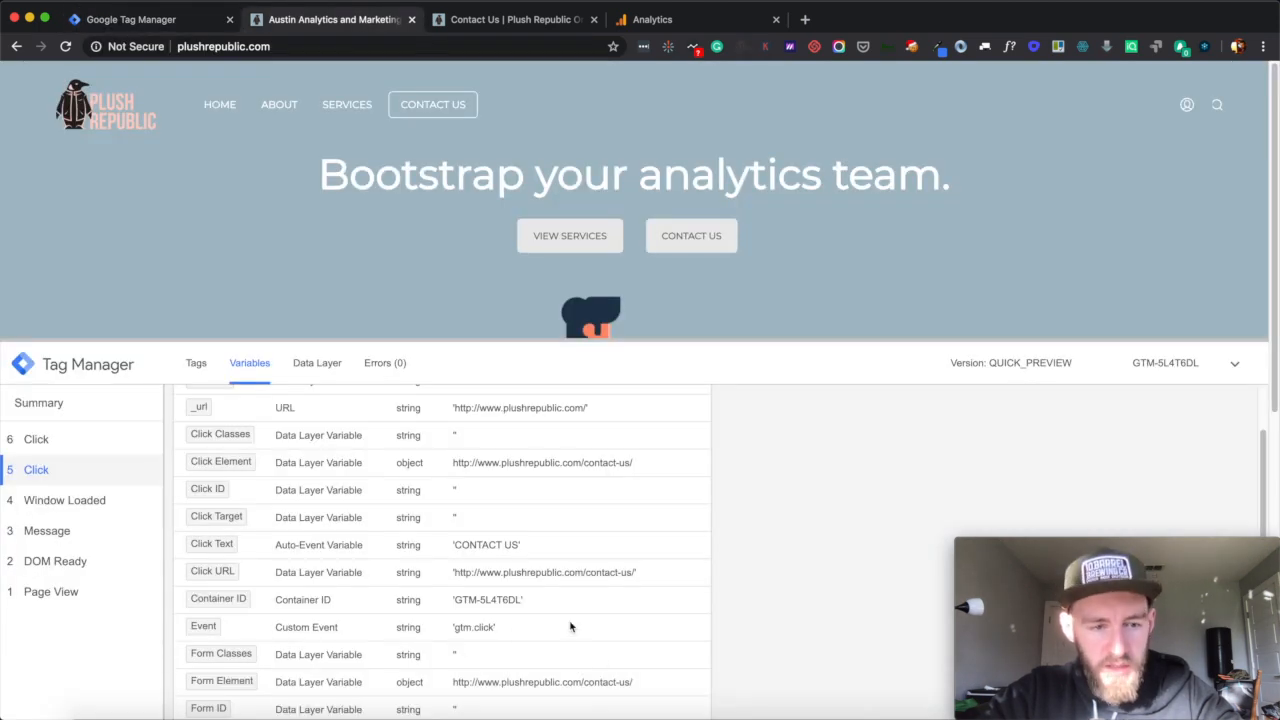
left_click_drag(634, 684, 472, 692)
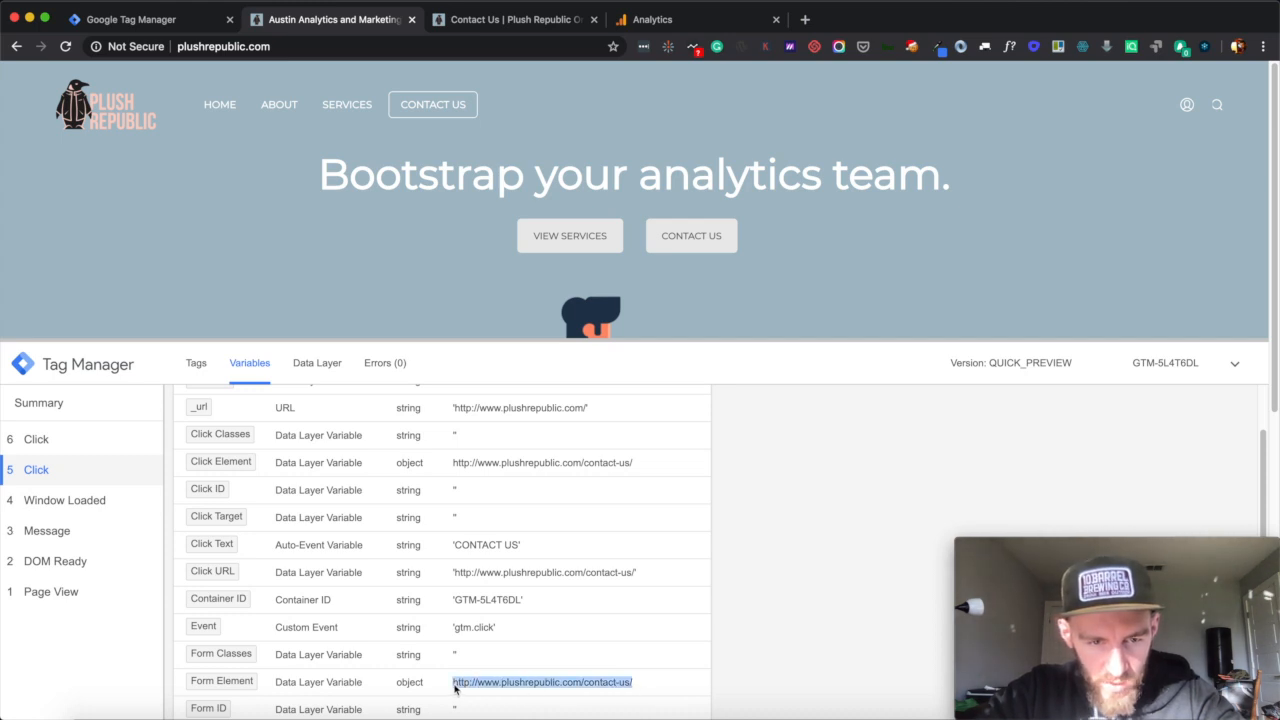
left_click_drag(634, 578, 457, 577)
key("ctrl+c")
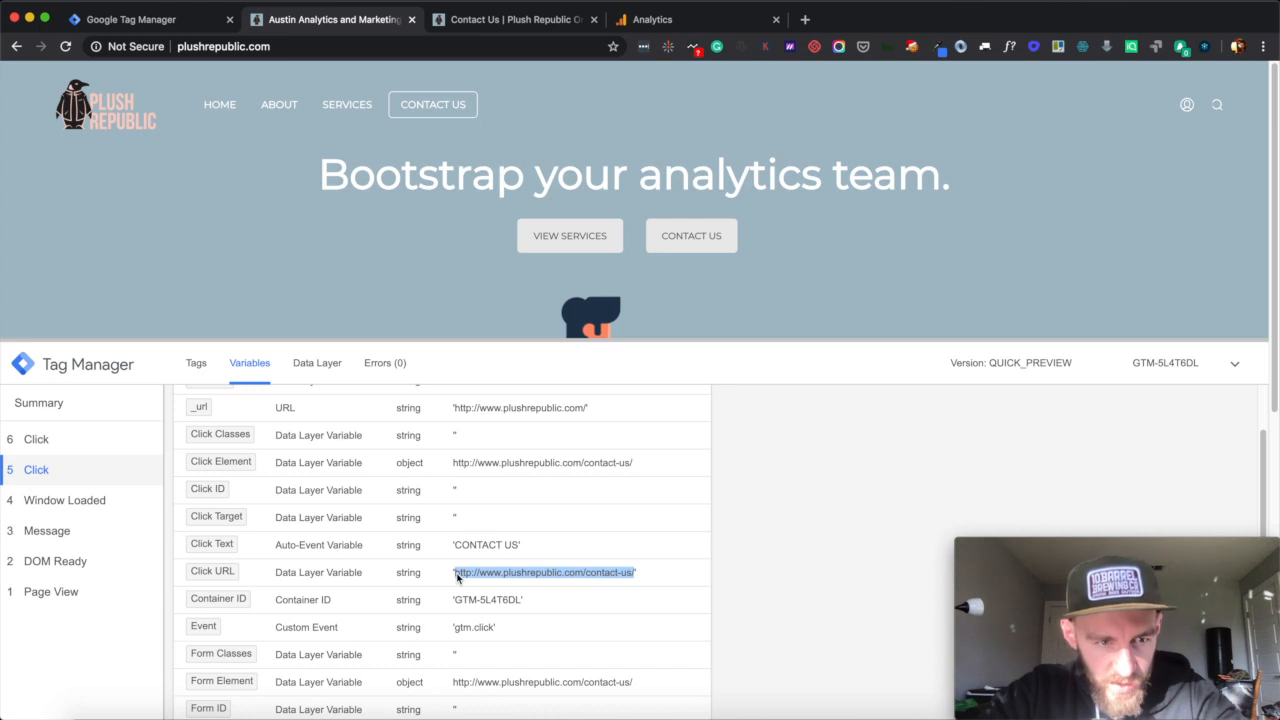
left_click(442, 24)
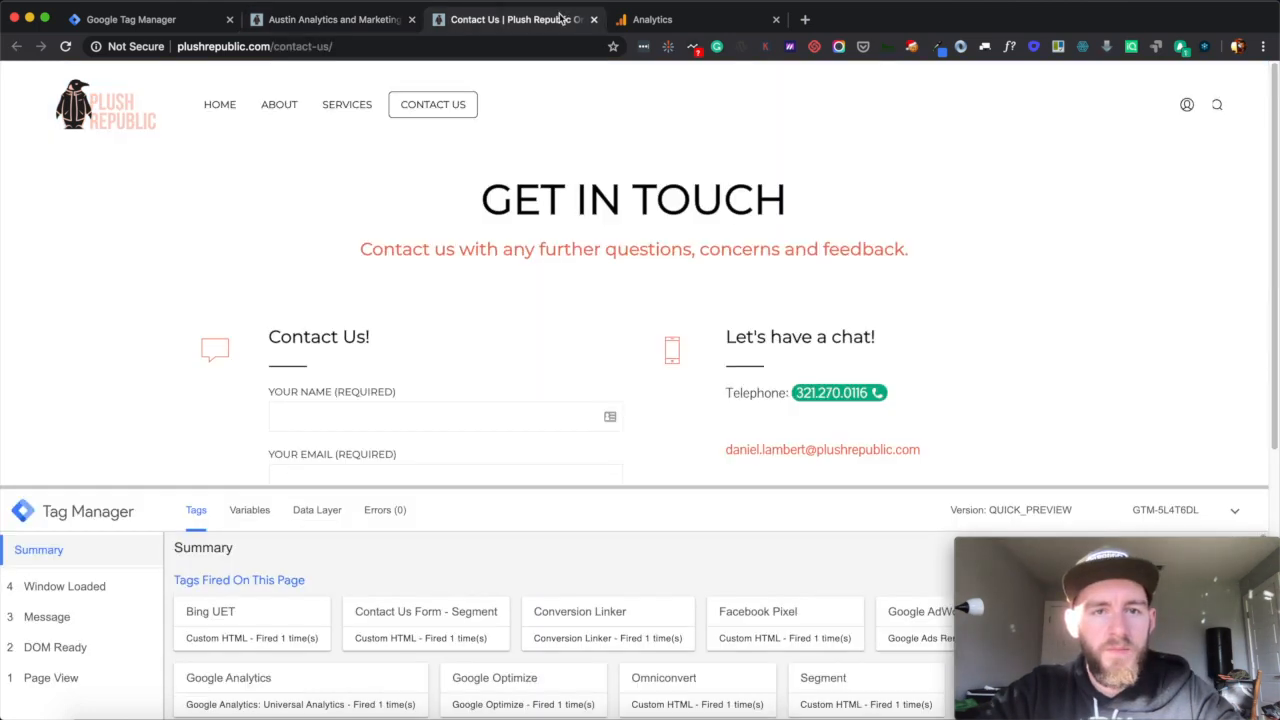
- Set the Contact Us trigger's condition to Click URL contains /contact-us, trimming the domain from the copied URL, and save it
left_click(133, 24)
left_click(890, 419)
key("ctrl+v")
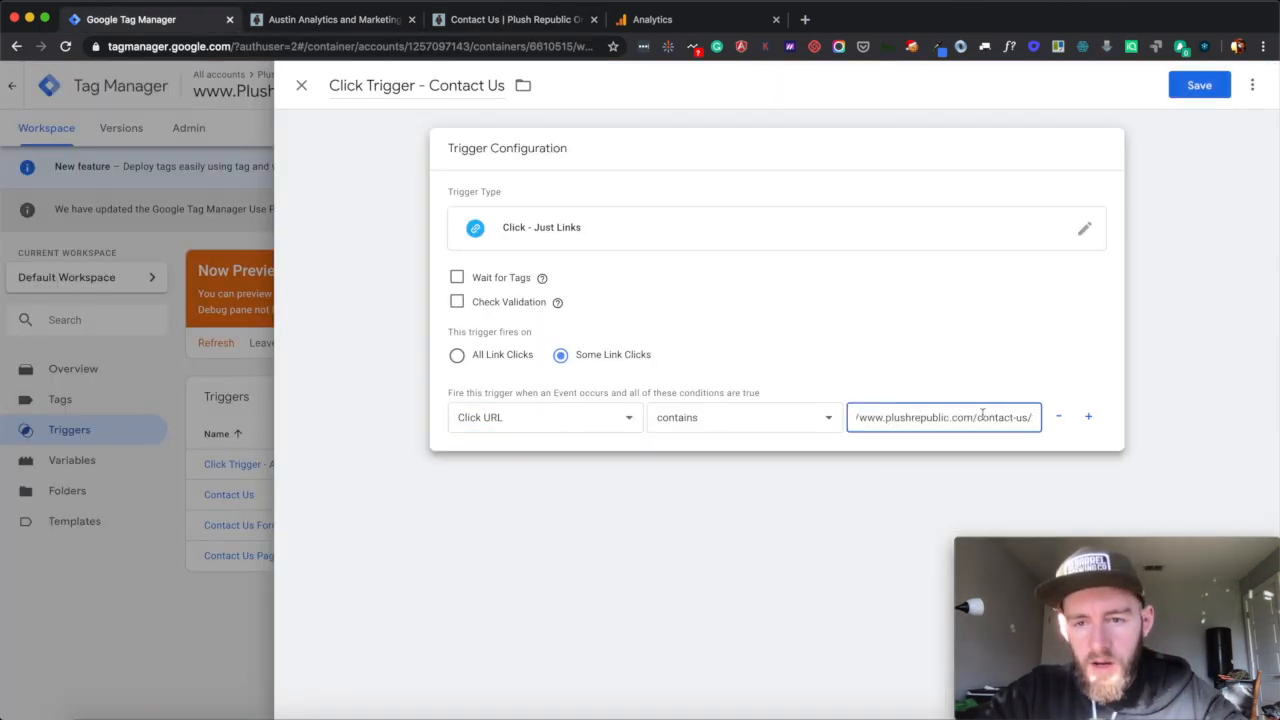
left_click_drag(973, 416, 853, 417)
key("BackSpace")
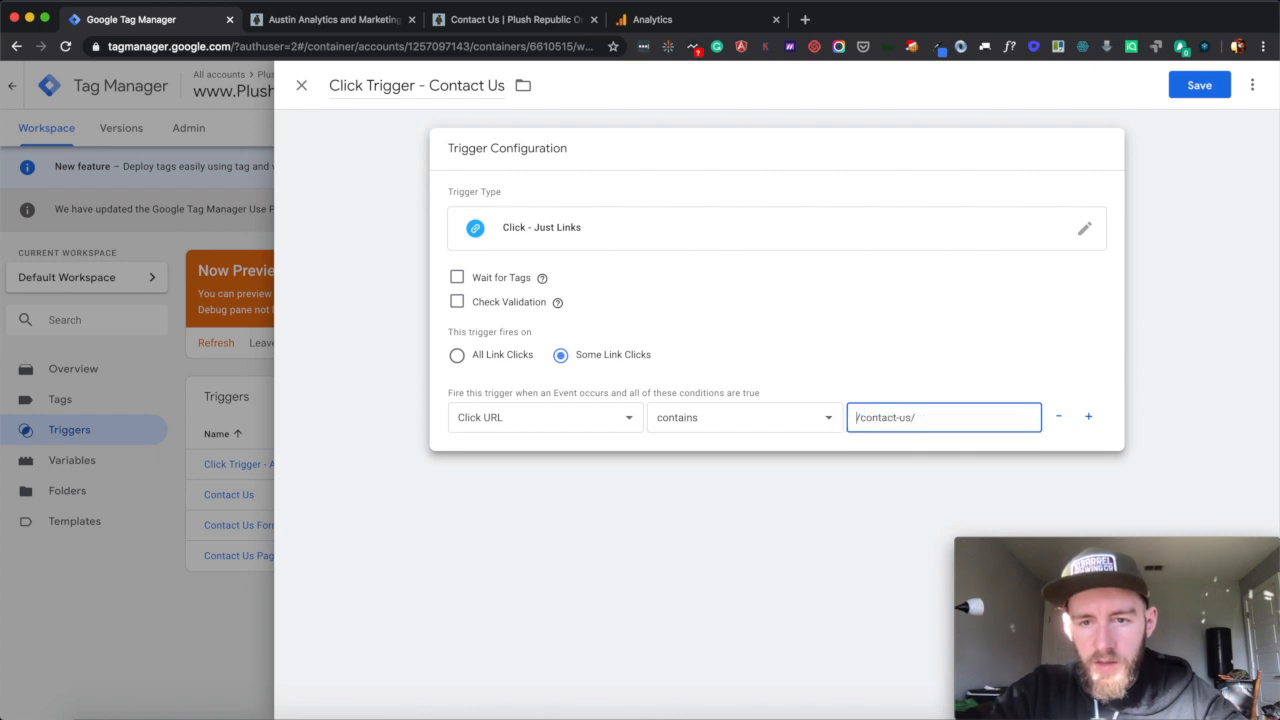
left_click(1200, 88)
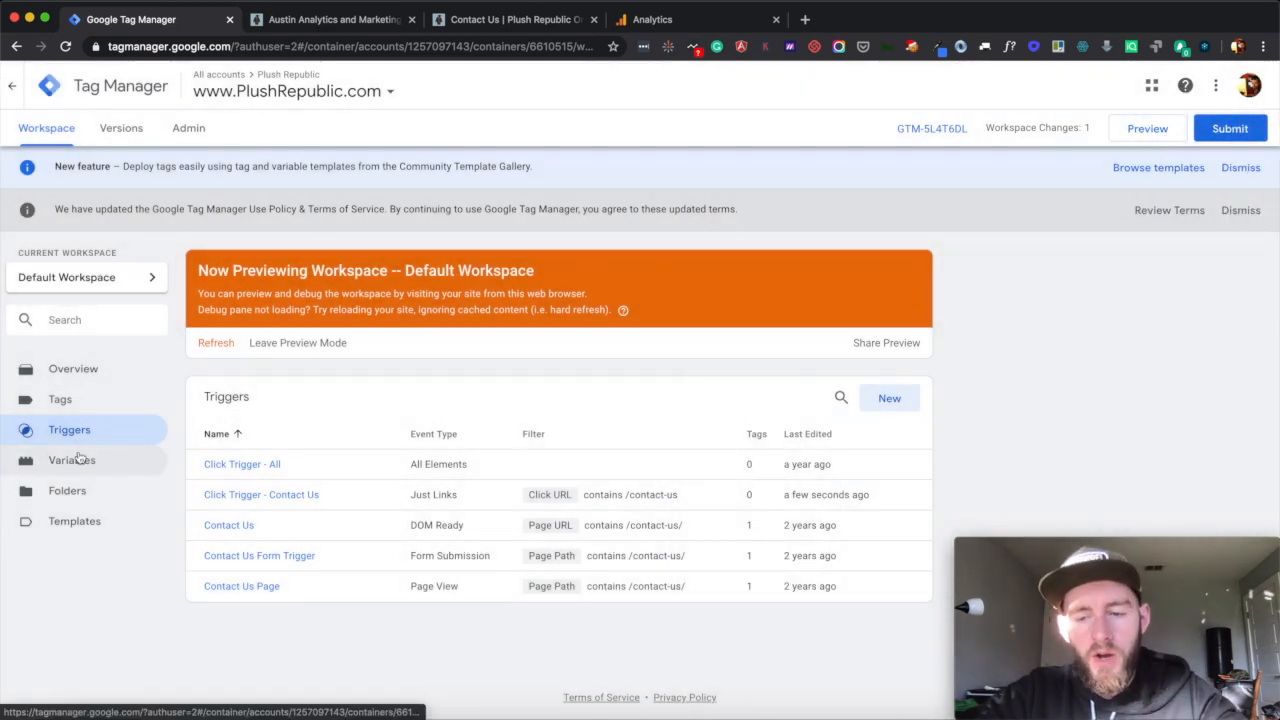
- Create a new tag in Tag Manager named Link Click - Contact Us
left_click(62, 400)
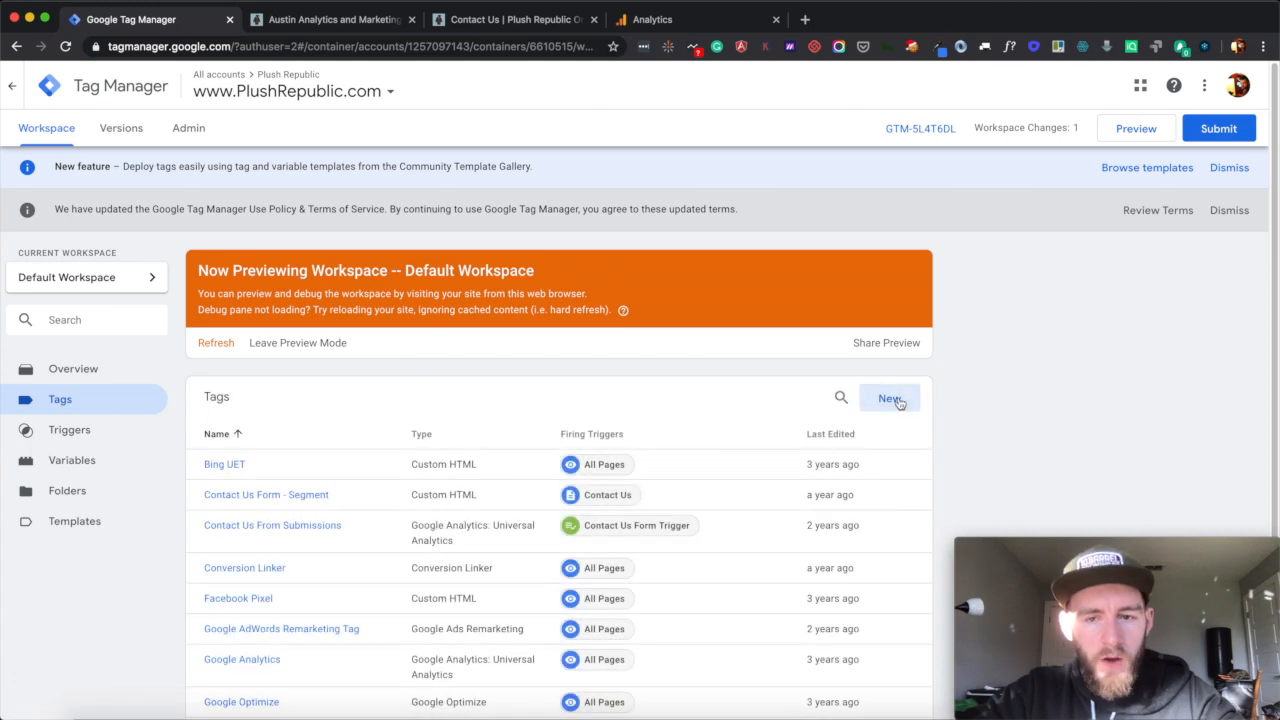
left_click(892, 399)
left_click(370, 85)
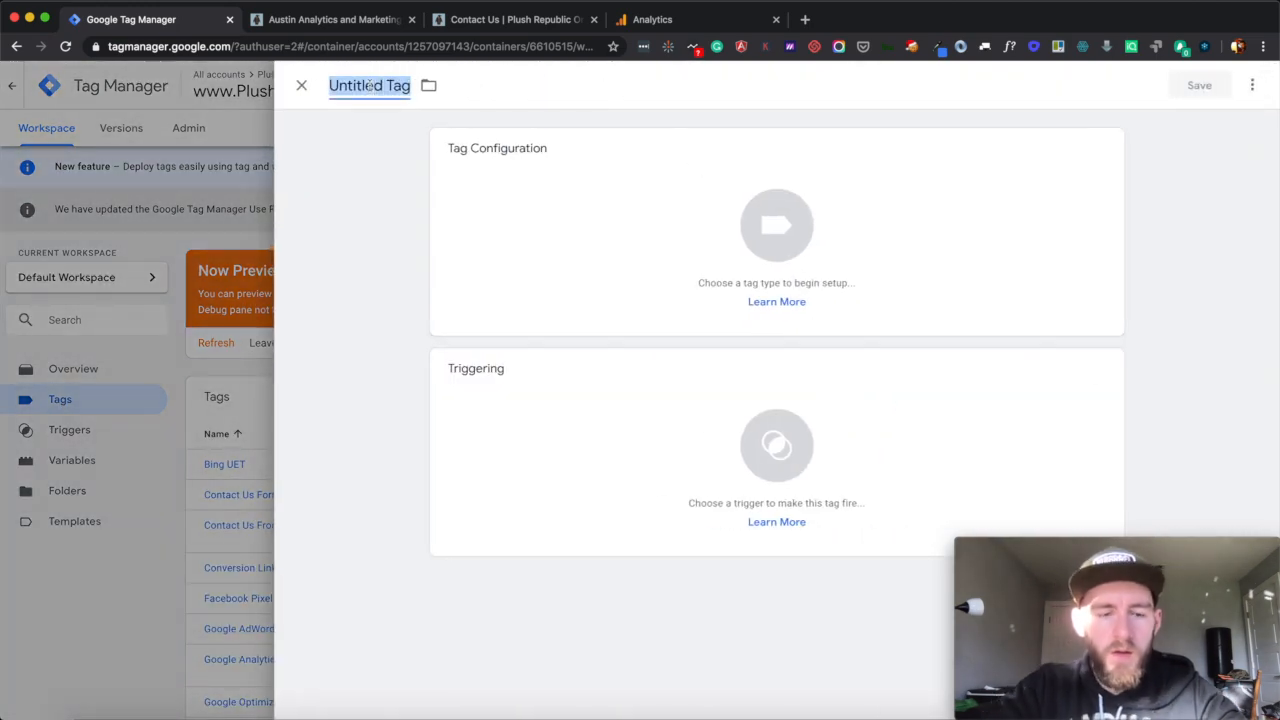
type("Link ")
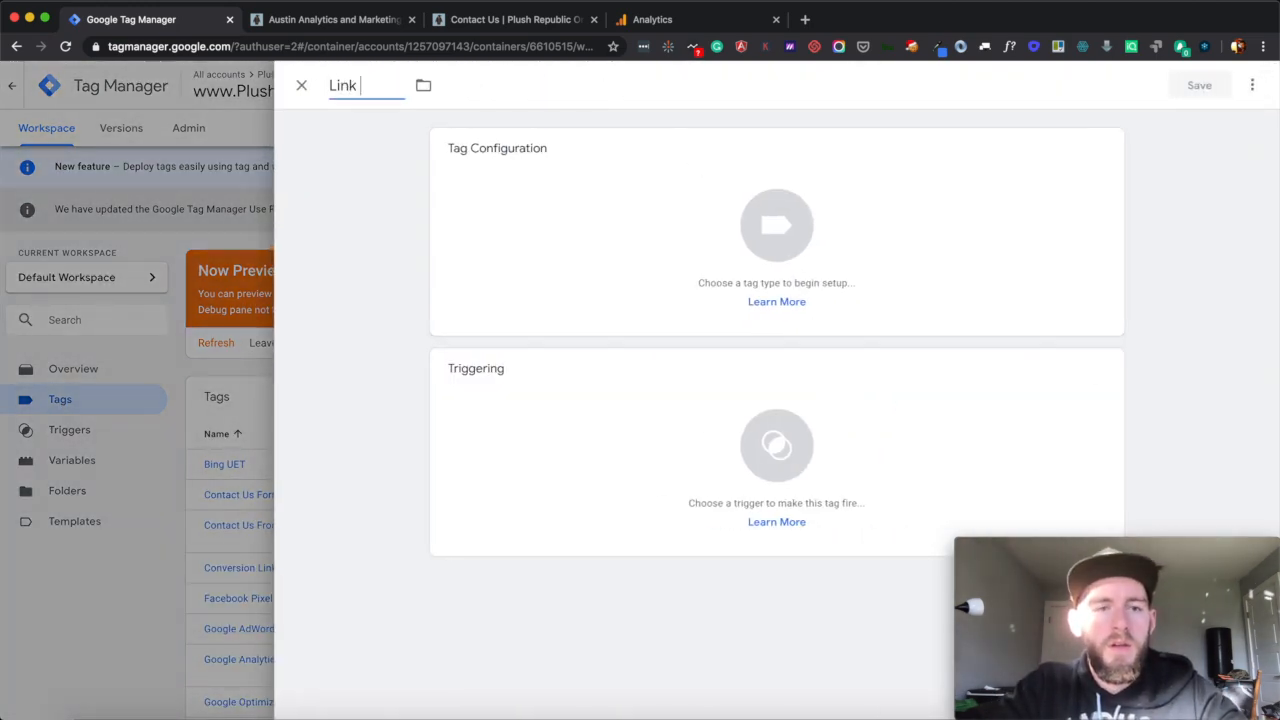
type("Click - Contact Us")
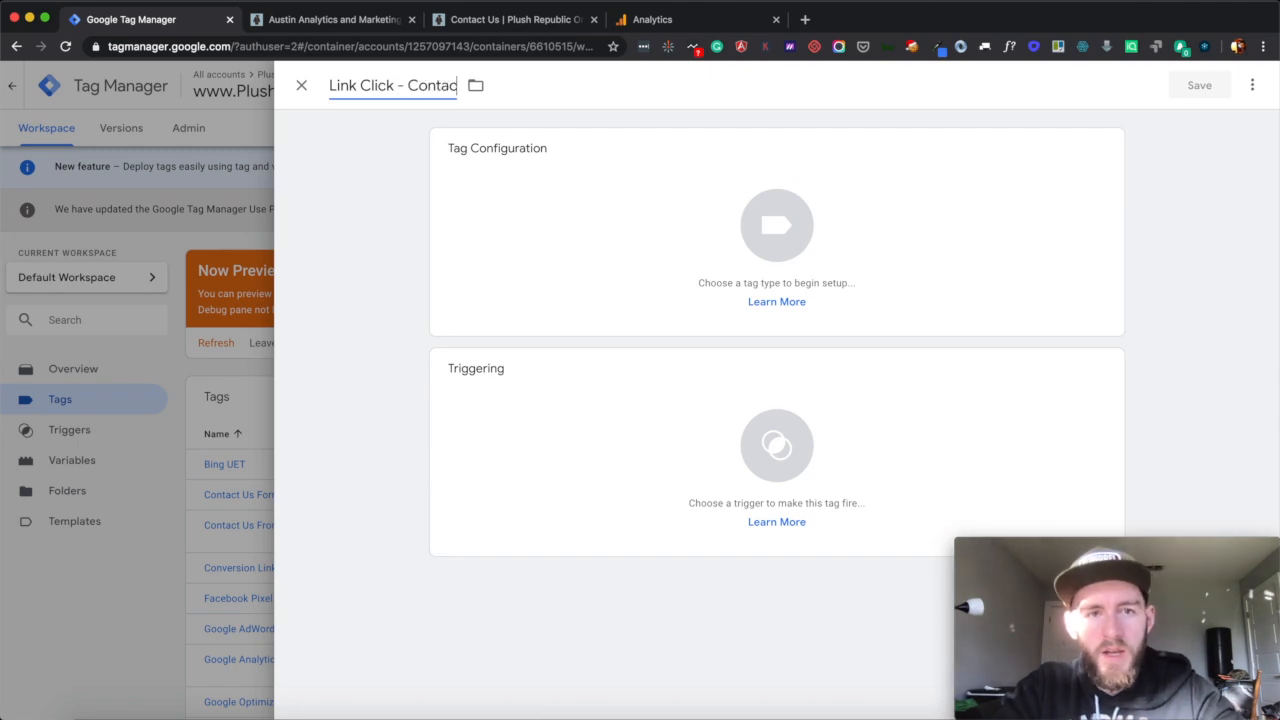
- Set the tag type to Google Analytics: Universal Analytics with Event as the track type
left_click(571, 183)
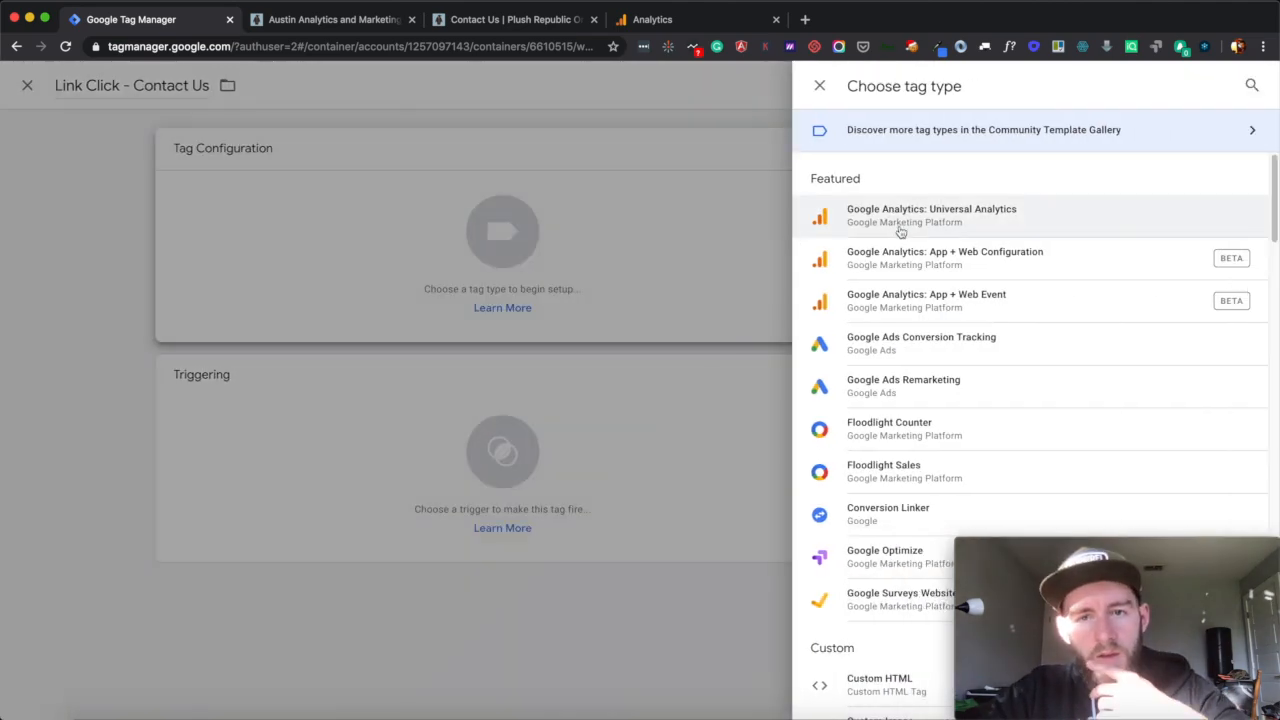
left_click(925, 218)
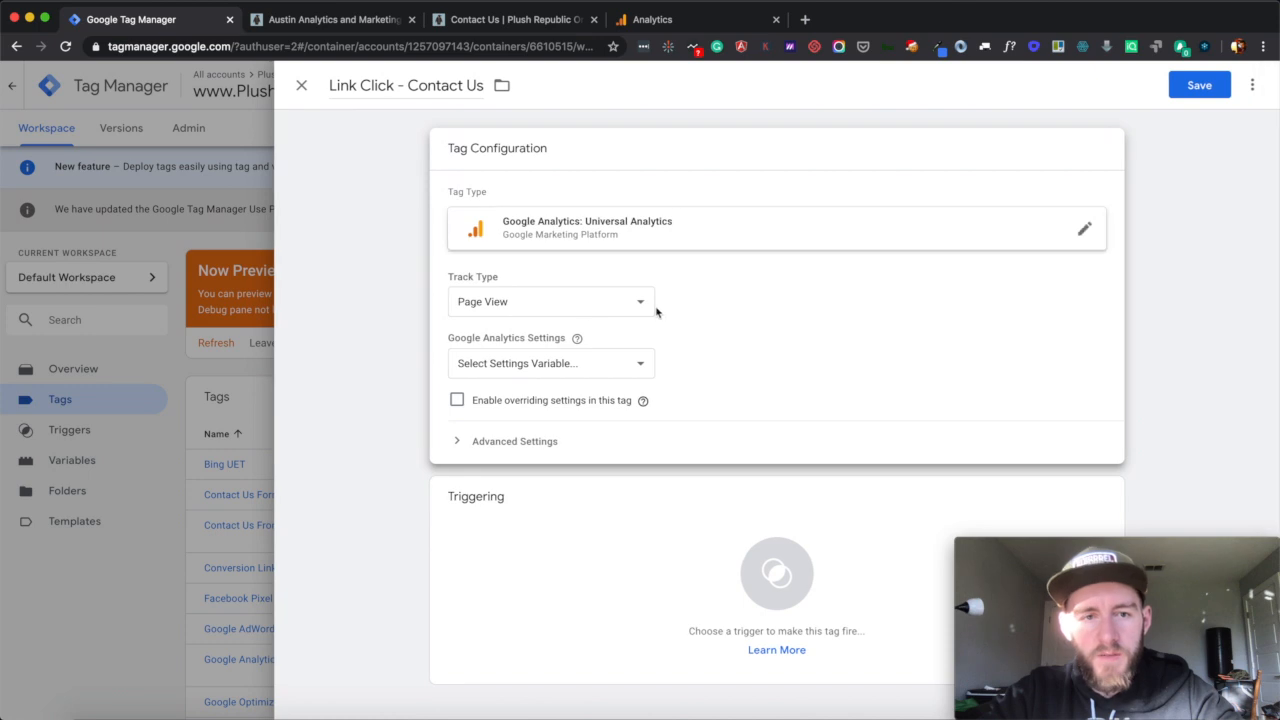
left_click(617, 303)
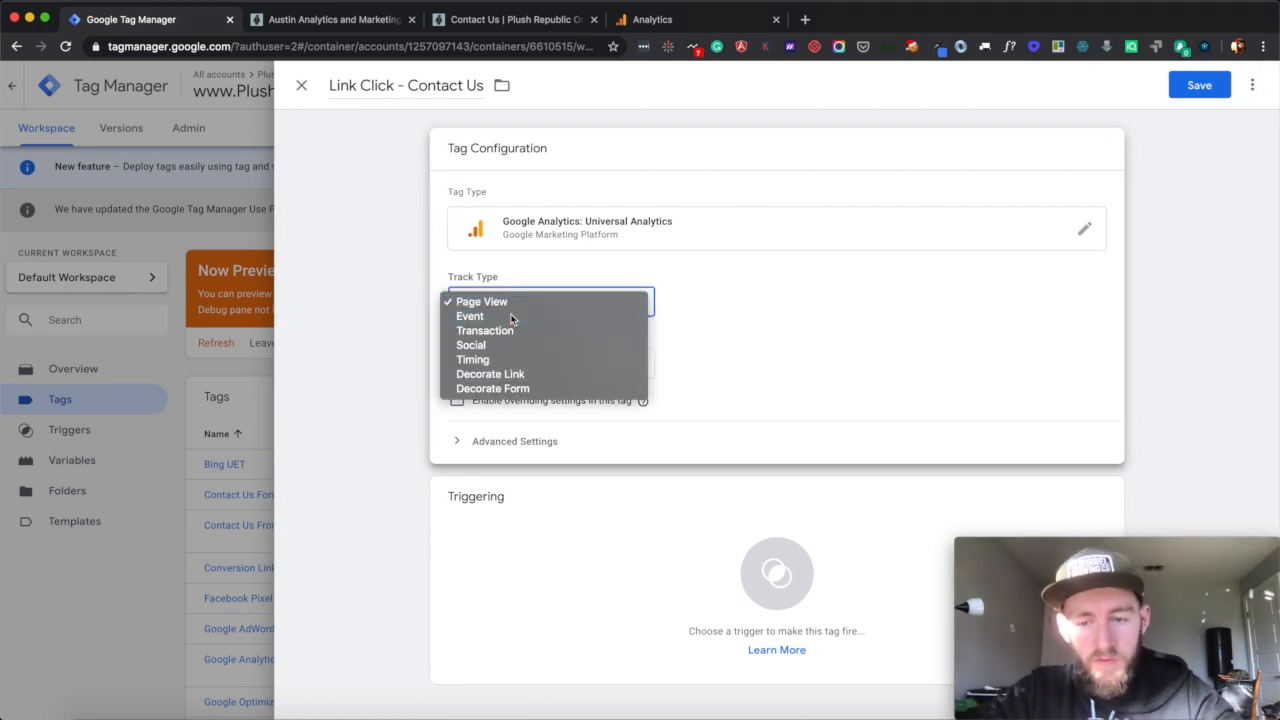
left_click(510, 315)
- Fill in the event tracking parameters with category Link, action Click and label Contact Us
left_click(510, 379)
type("Li")
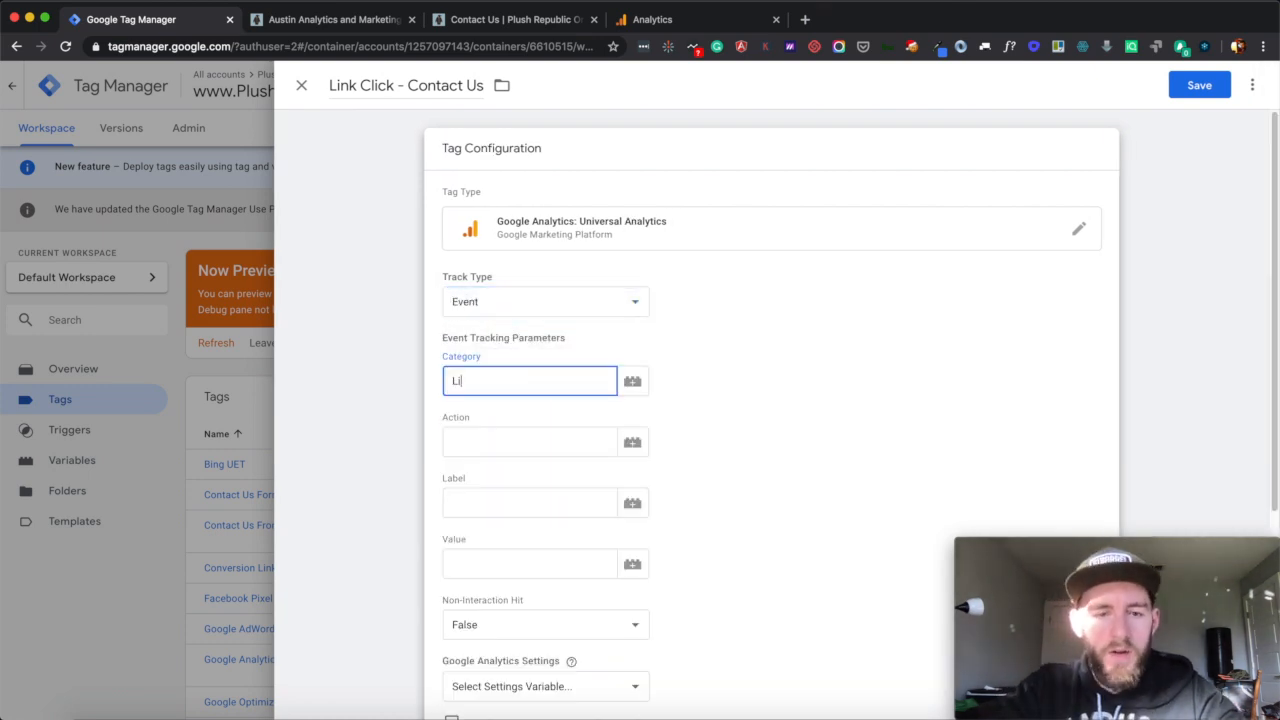
type("nk")
left_click(484, 446)
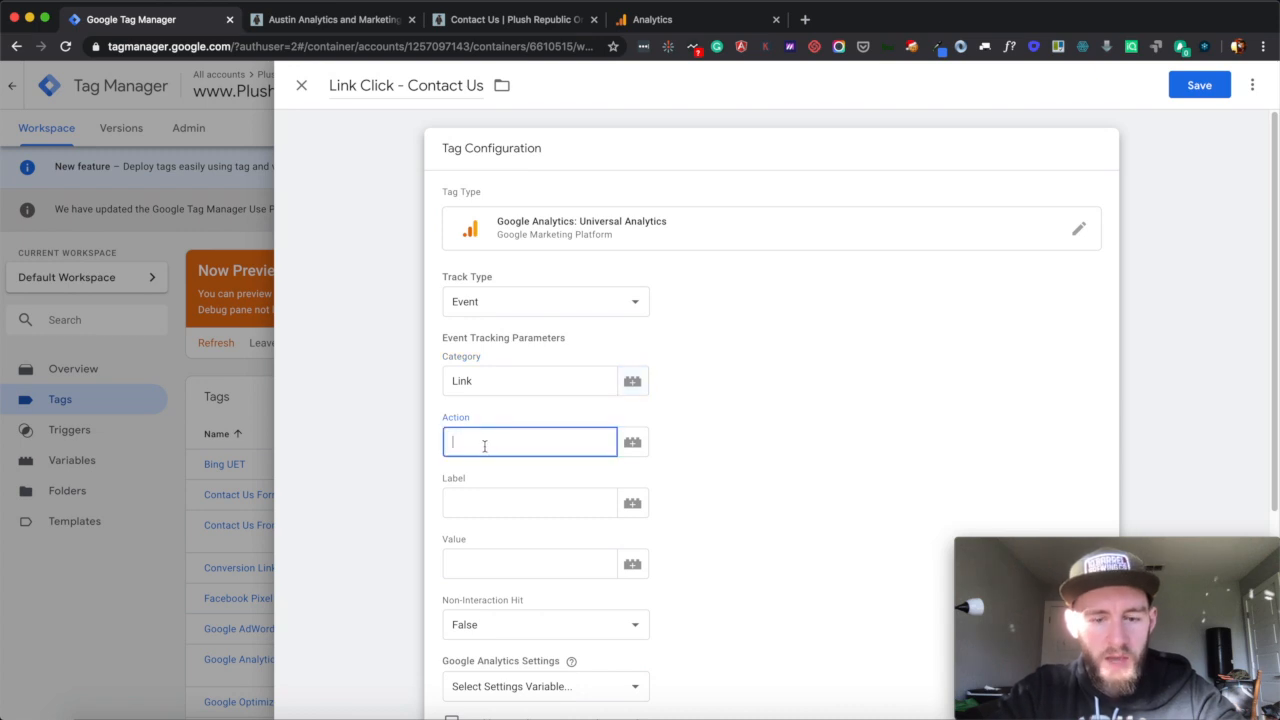
left_click(478, 506)
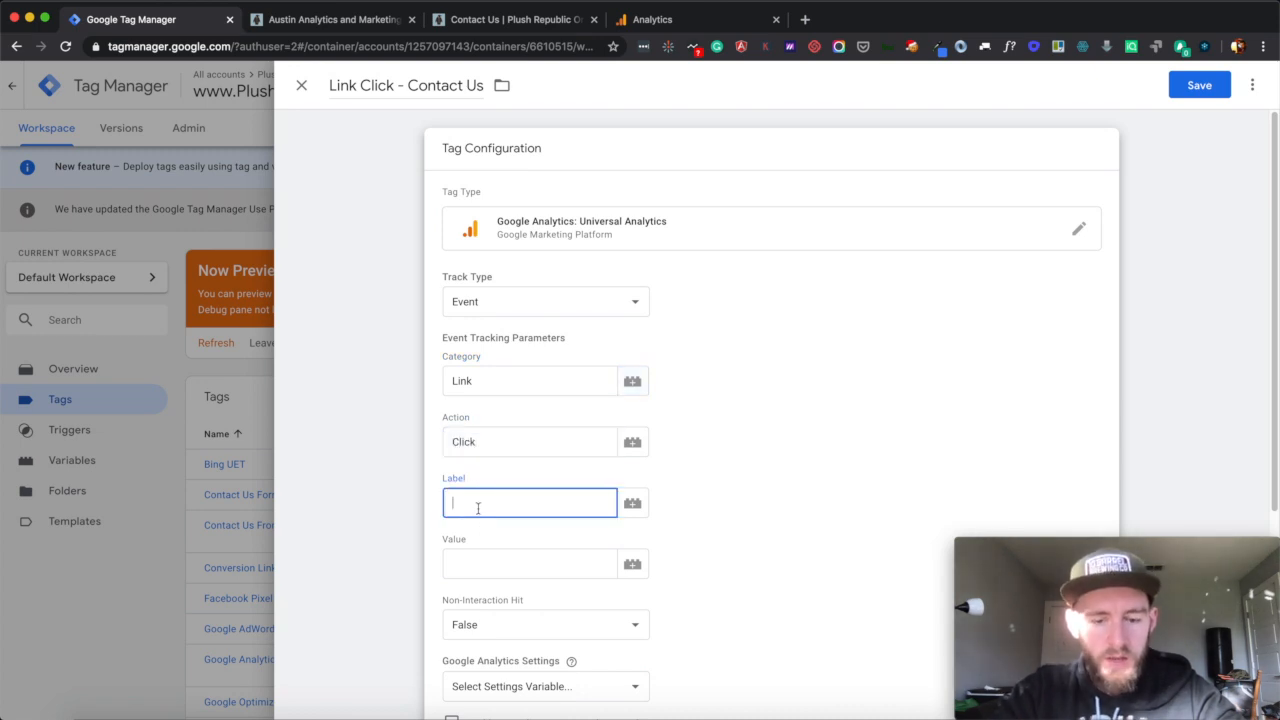
- Use {{GA Tracking ID}} as the tag's Google Analytics settings variable
scroll(723, 523, "down", 5)
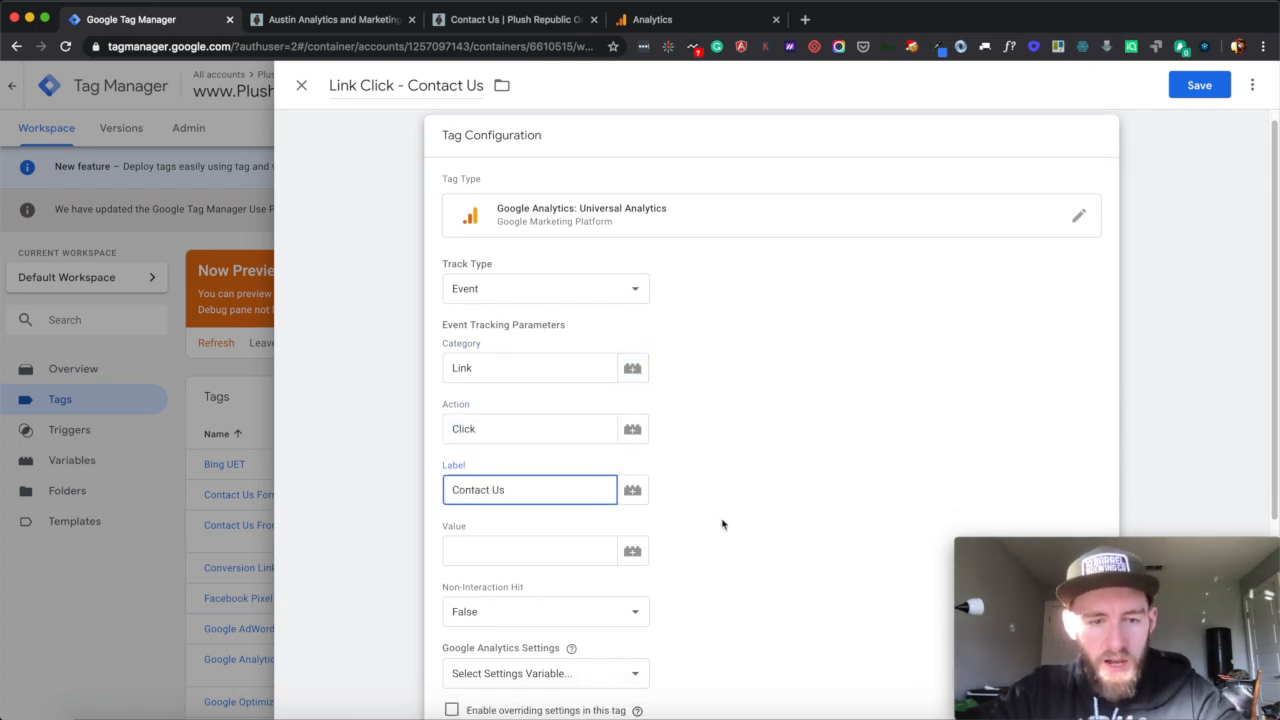
left_click(634, 466)
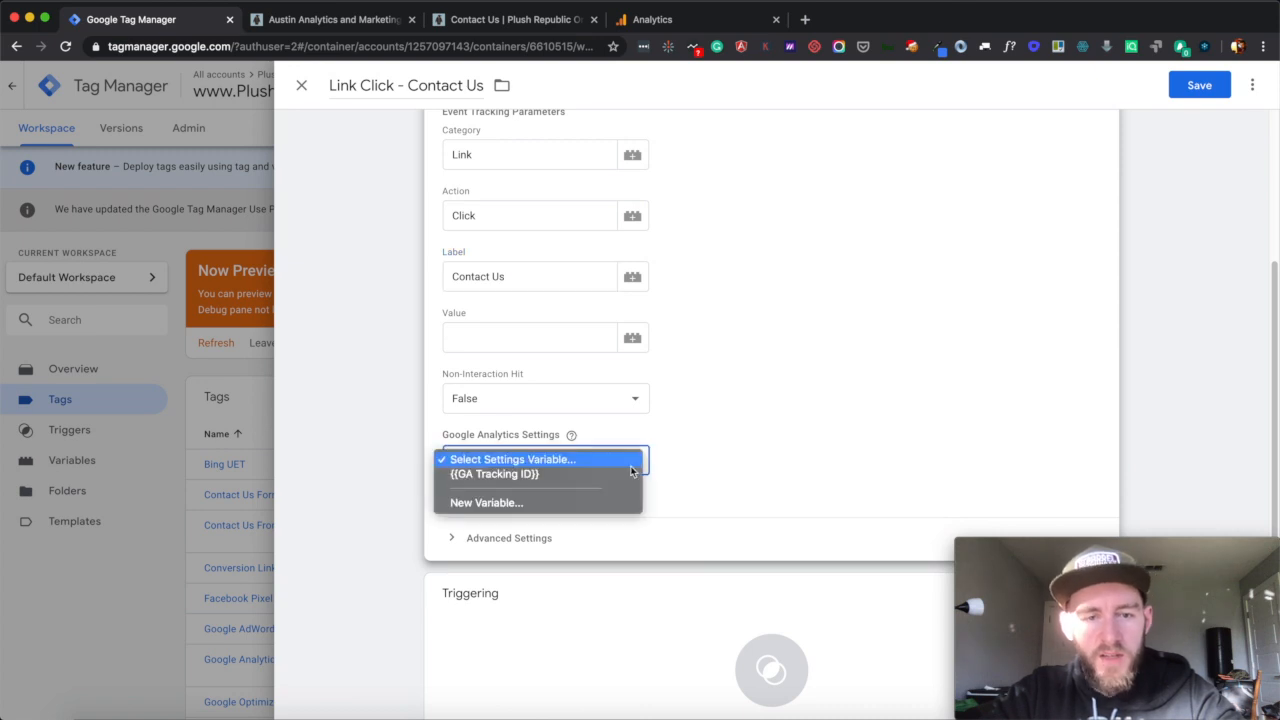
left_click(537, 476)
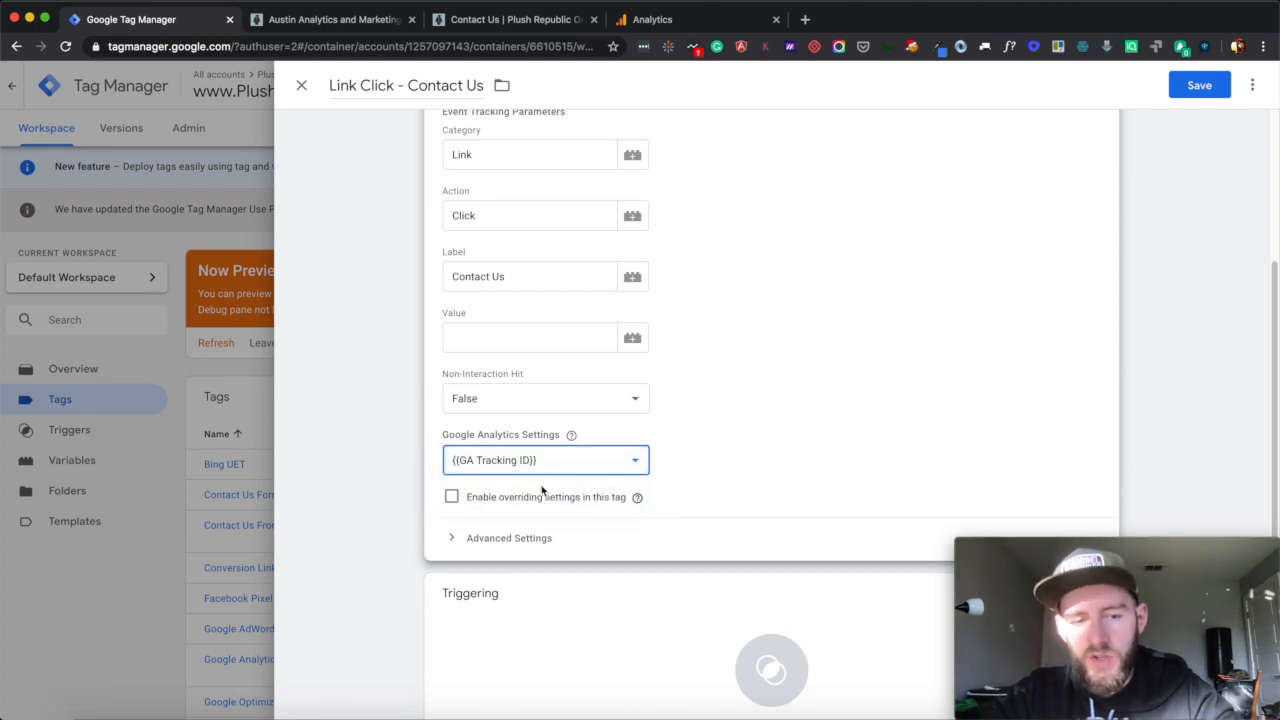
- Look over the tag's overriding settings option and its advanced settings, leaving the override disabled
left_click(451, 498)
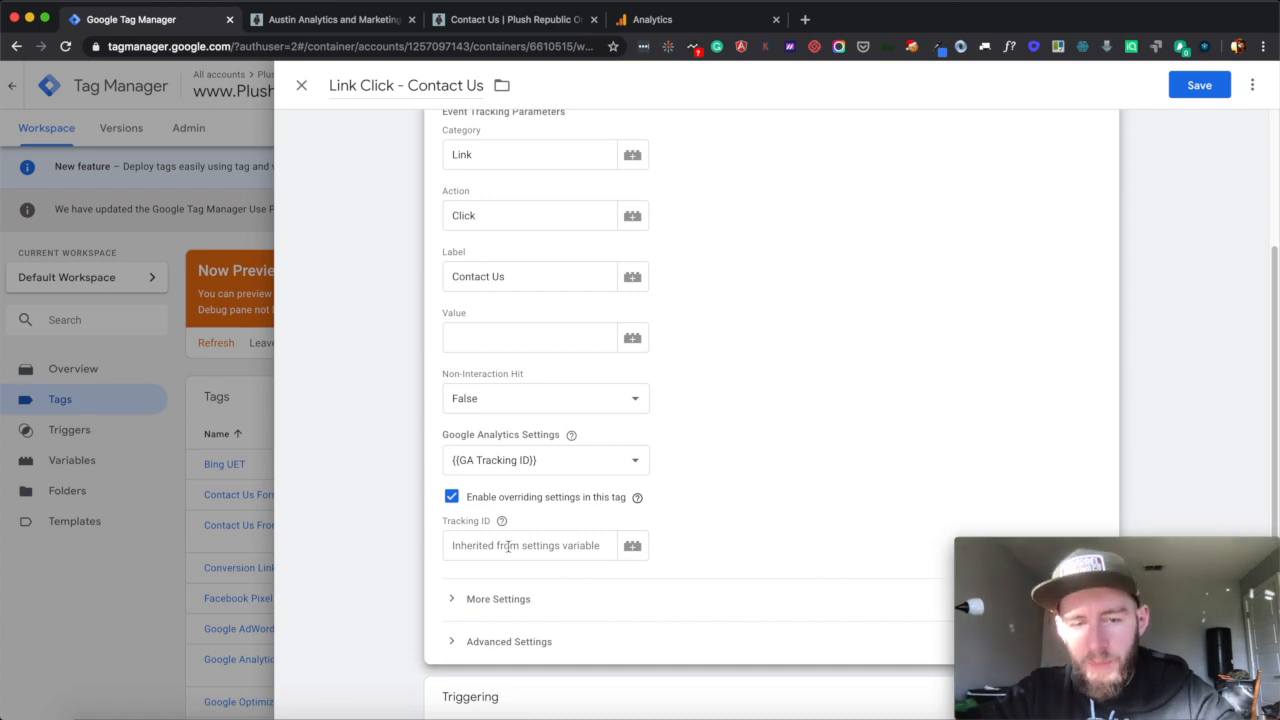
left_click(451, 498)
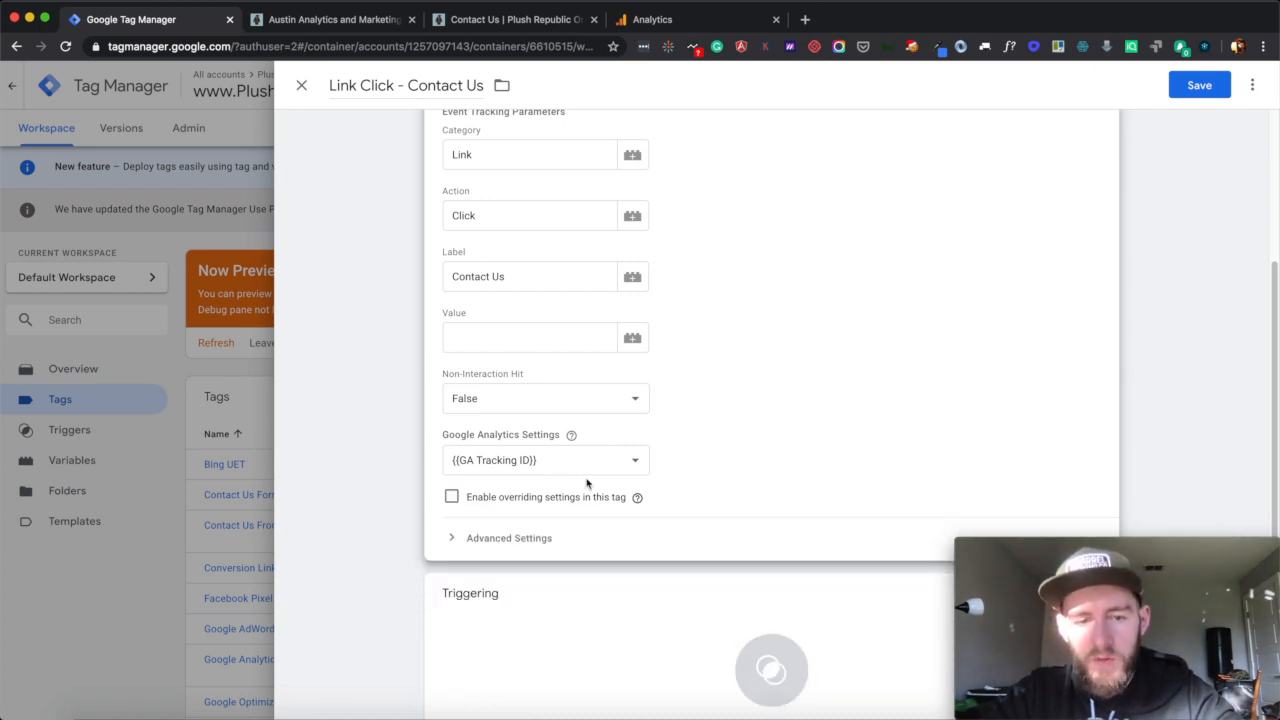
scroll(587, 484, "down", 1)
left_click(515, 479)
scroll(530, 500, "down", 2)
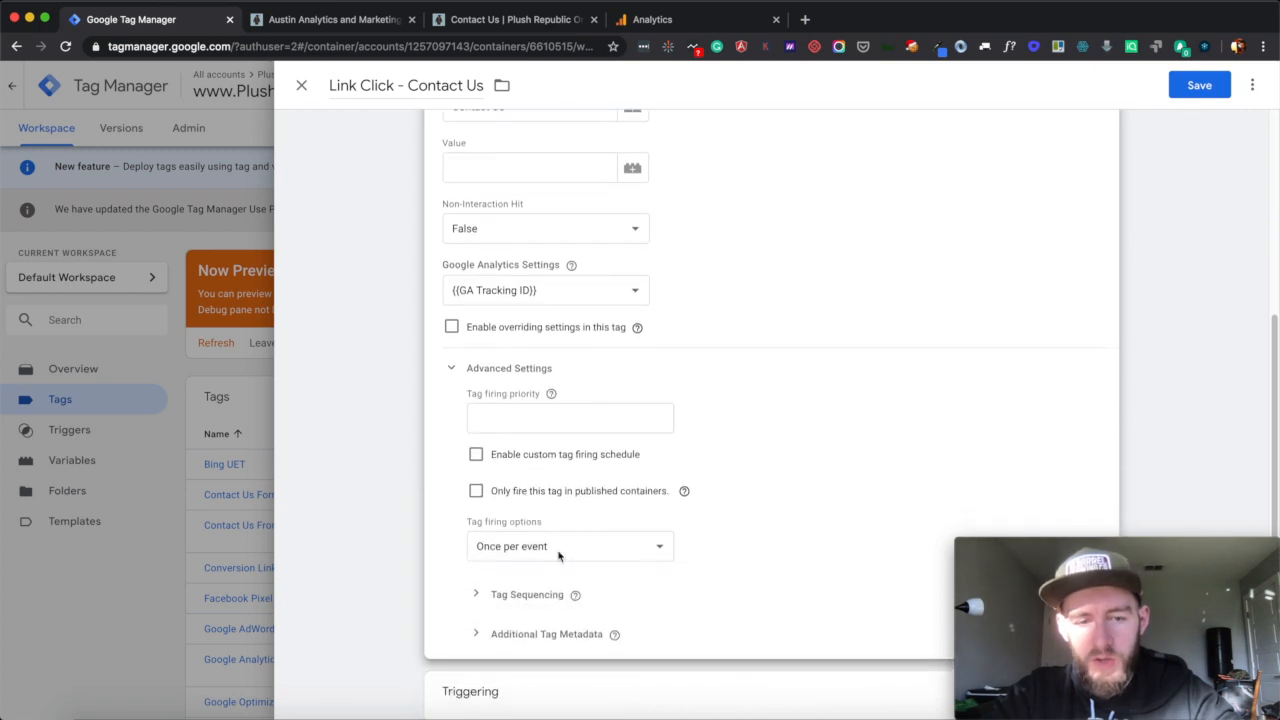
left_click(453, 369)
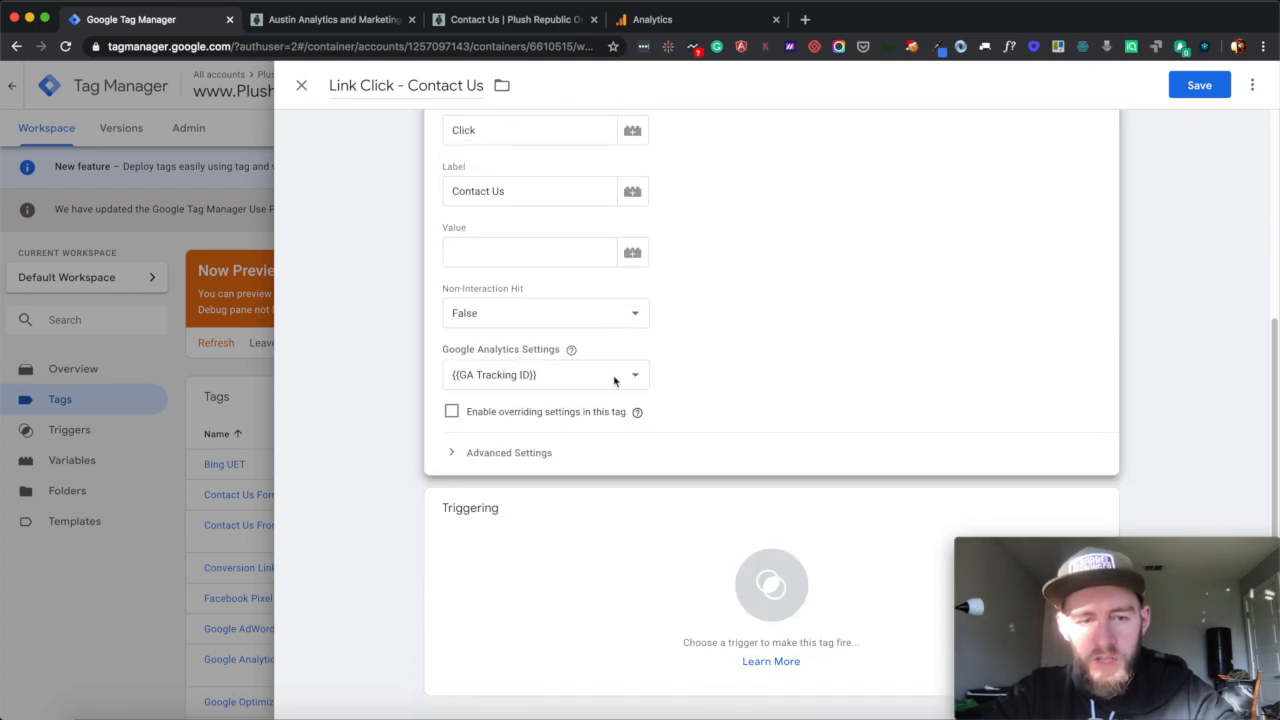
- Assign Click Trigger - Contact Us as the tag's firing trigger and save the tag
left_click(755, 565)
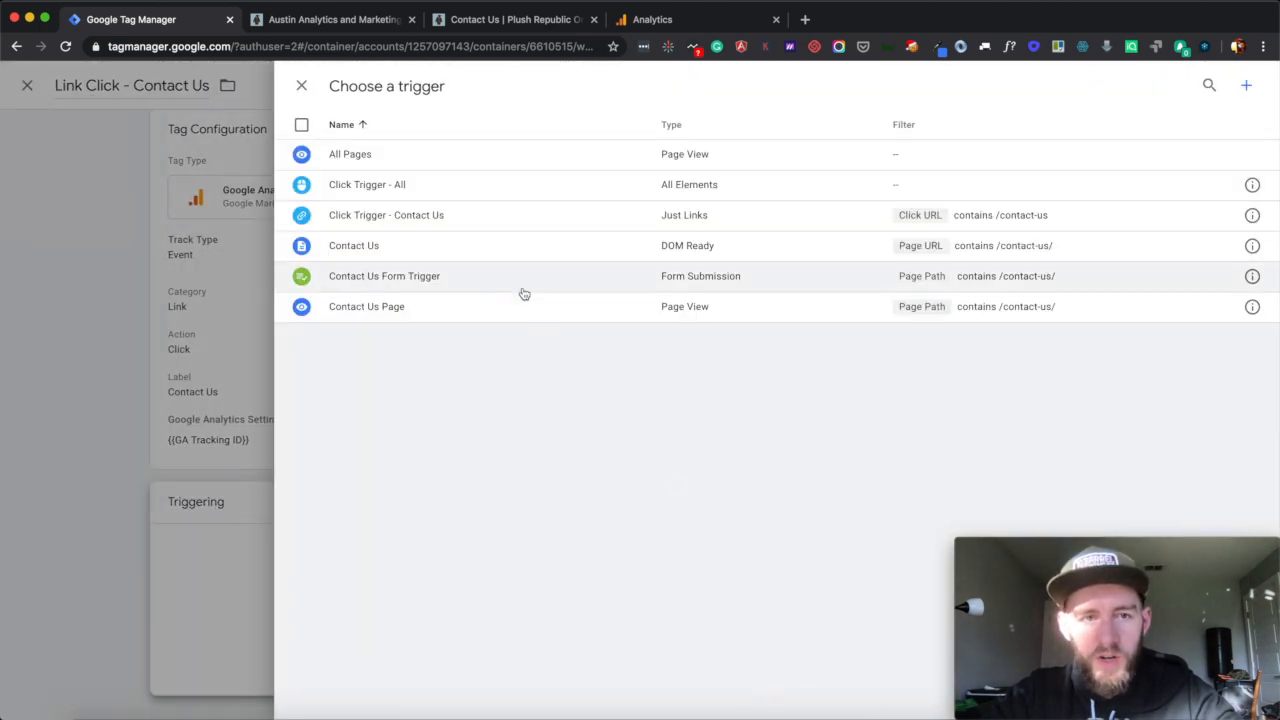
left_click(340, 217)
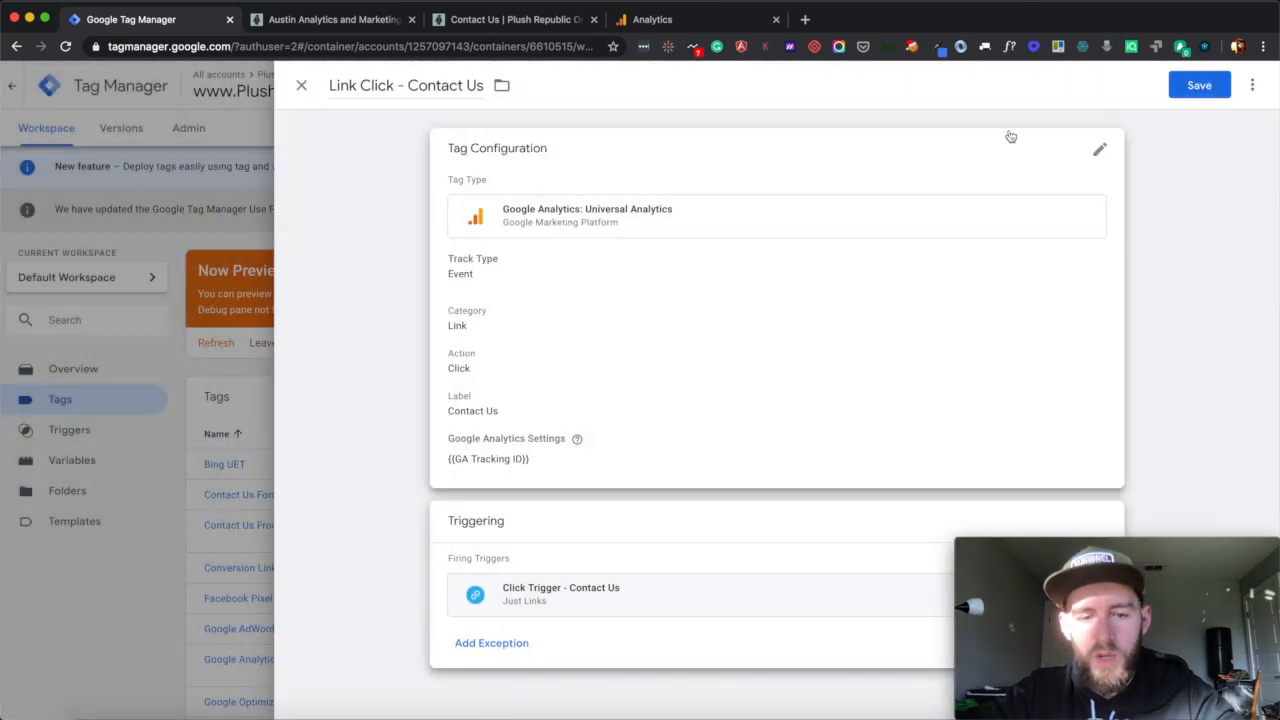
left_click(1193, 87)
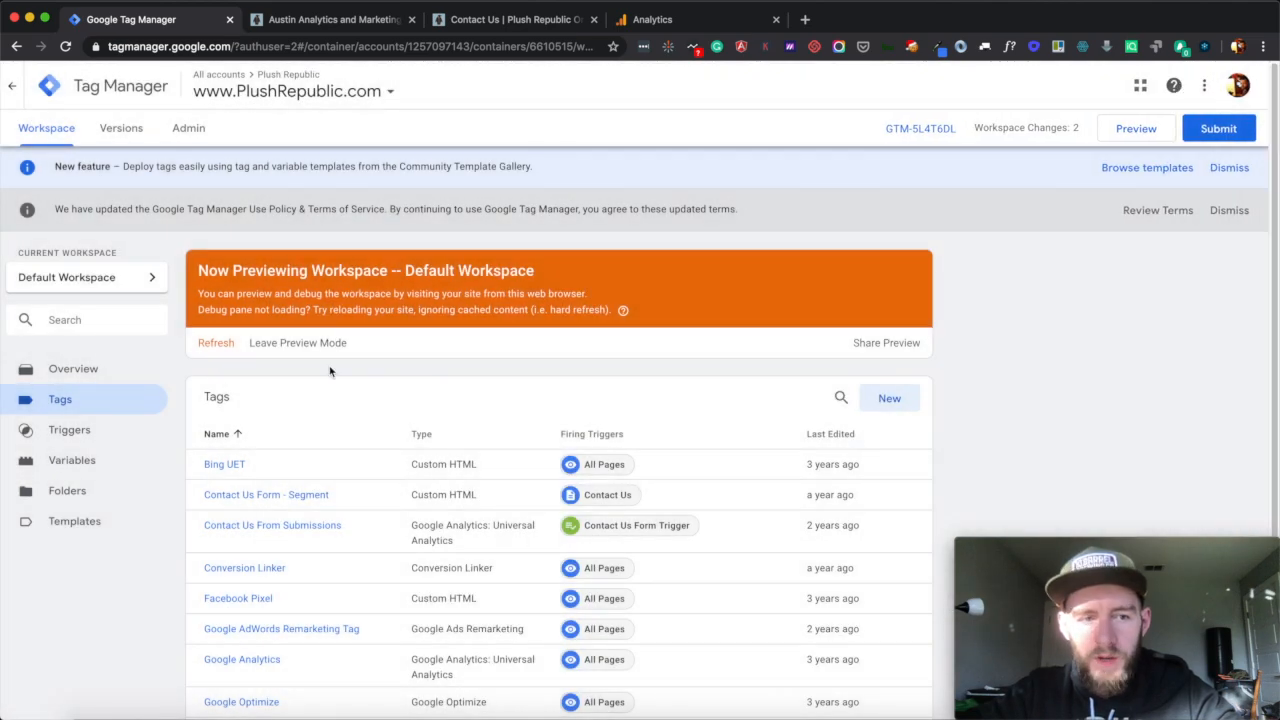
- Refresh the workspace preview, close the website's old Contact Us page and reload the plushrepublic.com homepage
left_click(216, 344)
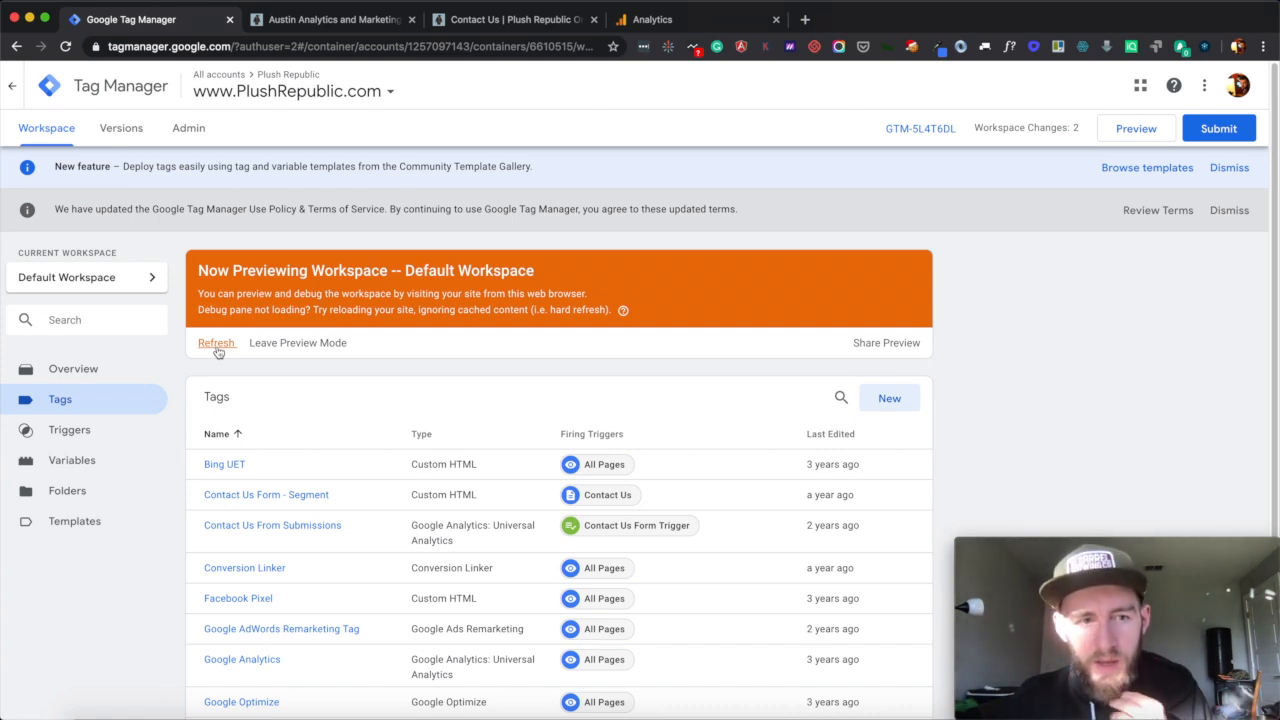
left_click(214, 343)
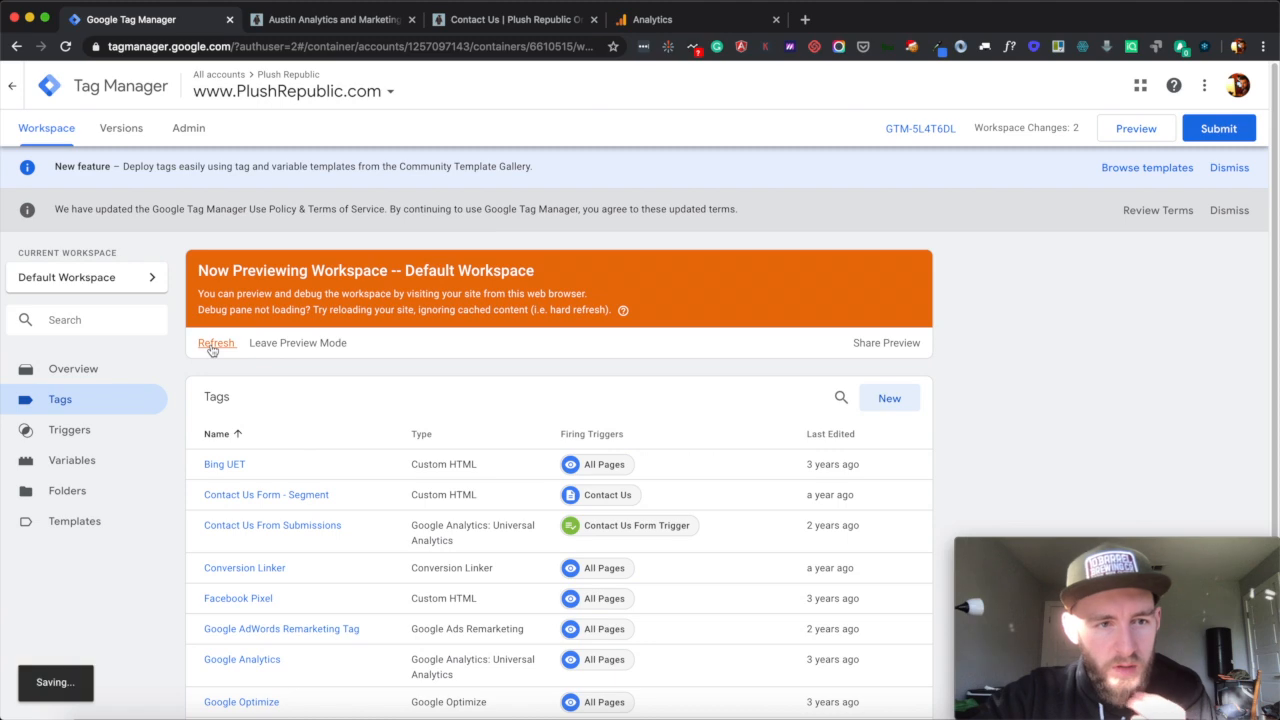
left_click(322, 24)
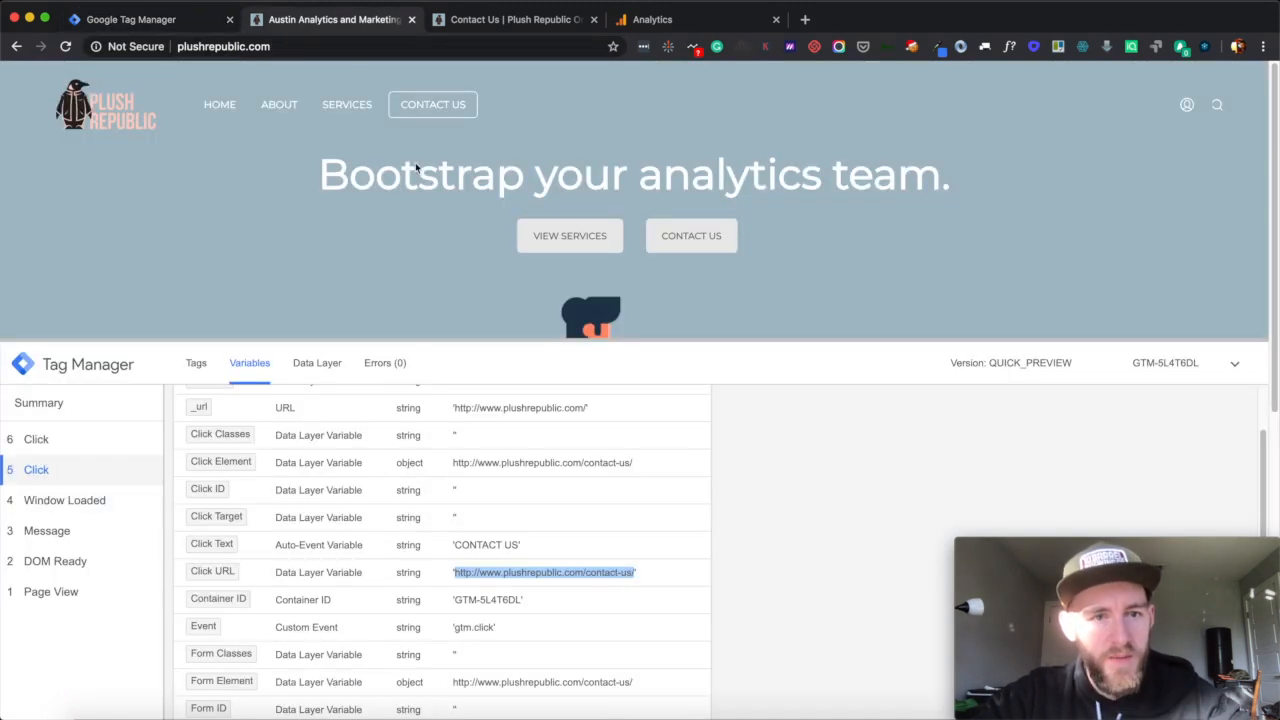
left_click(593, 19)
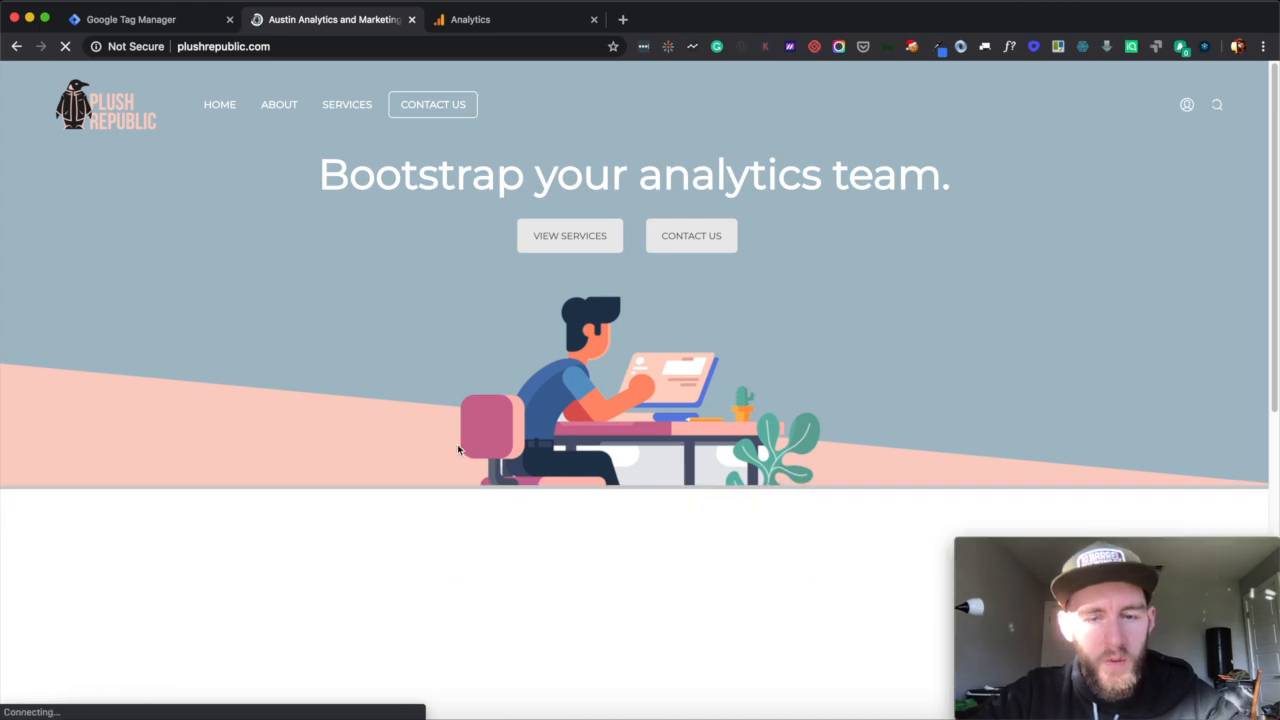
- Test the Services and Contact Us navigation links in new tabs, checking which tags fired on each Link Click event
left_click(342, 107, "super")
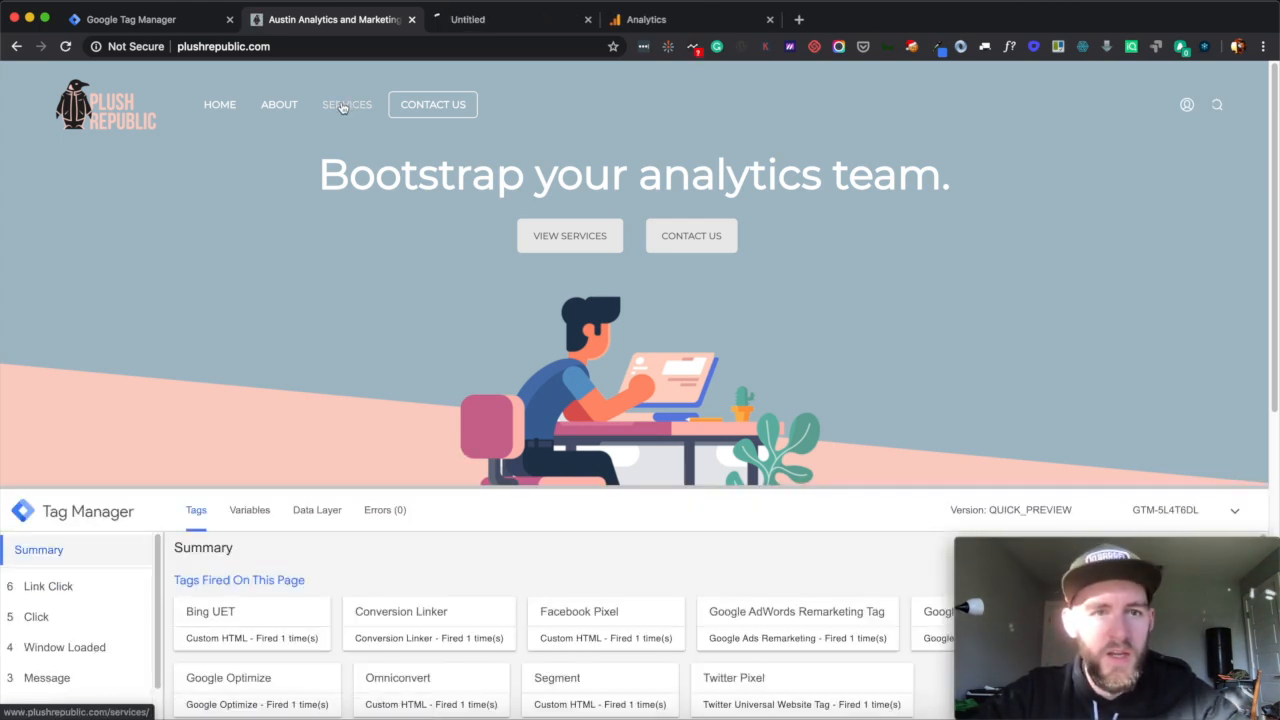
left_click(74, 590)
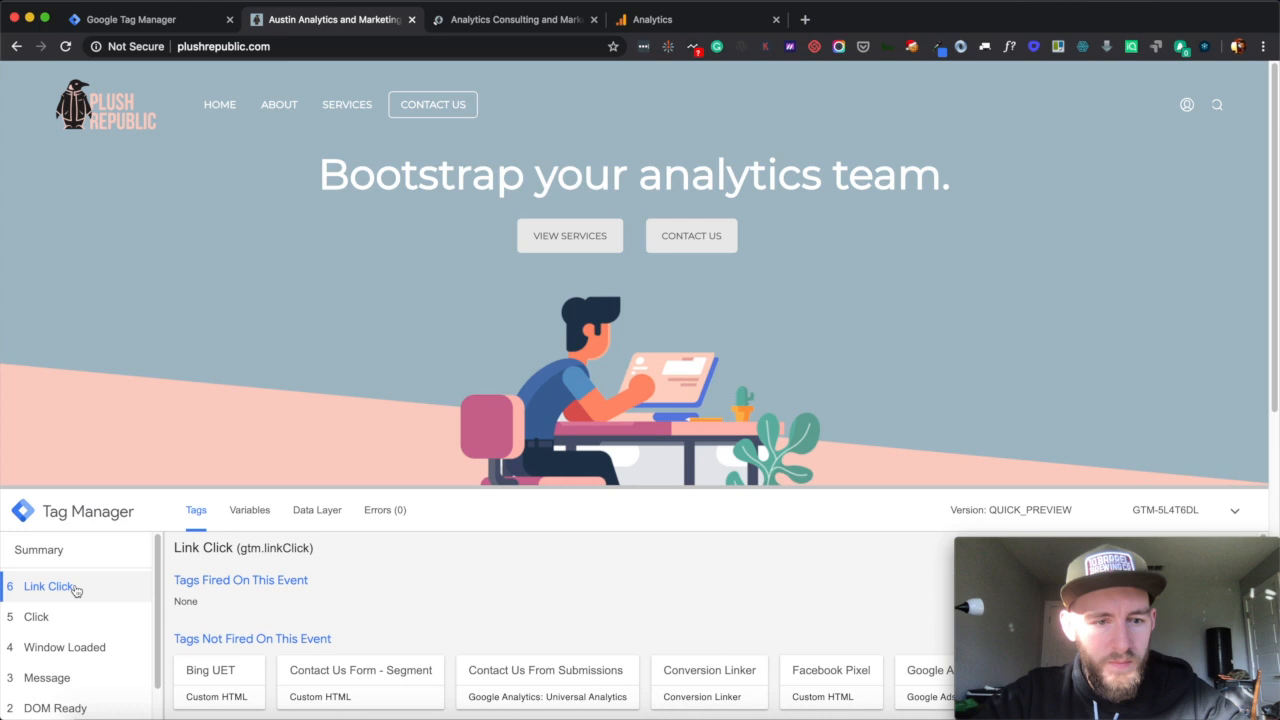
left_click(593, 19)
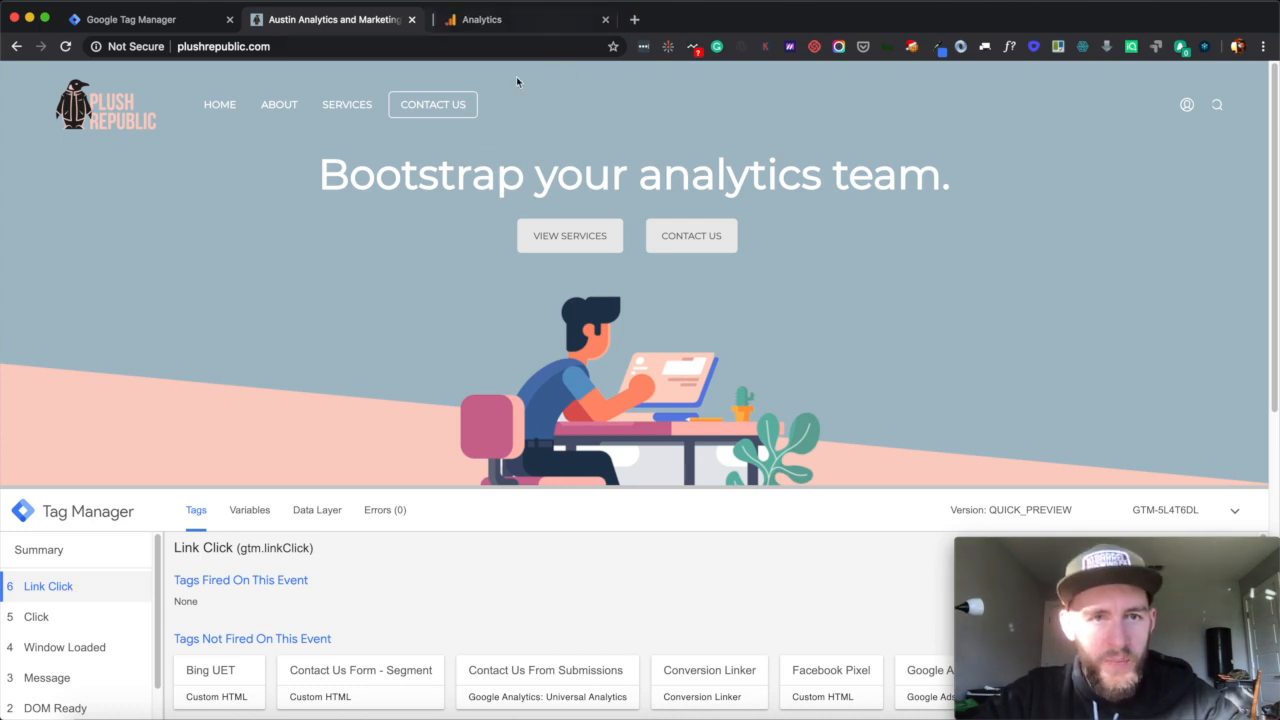
left_click(437, 108, "super")
left_click(74, 589)
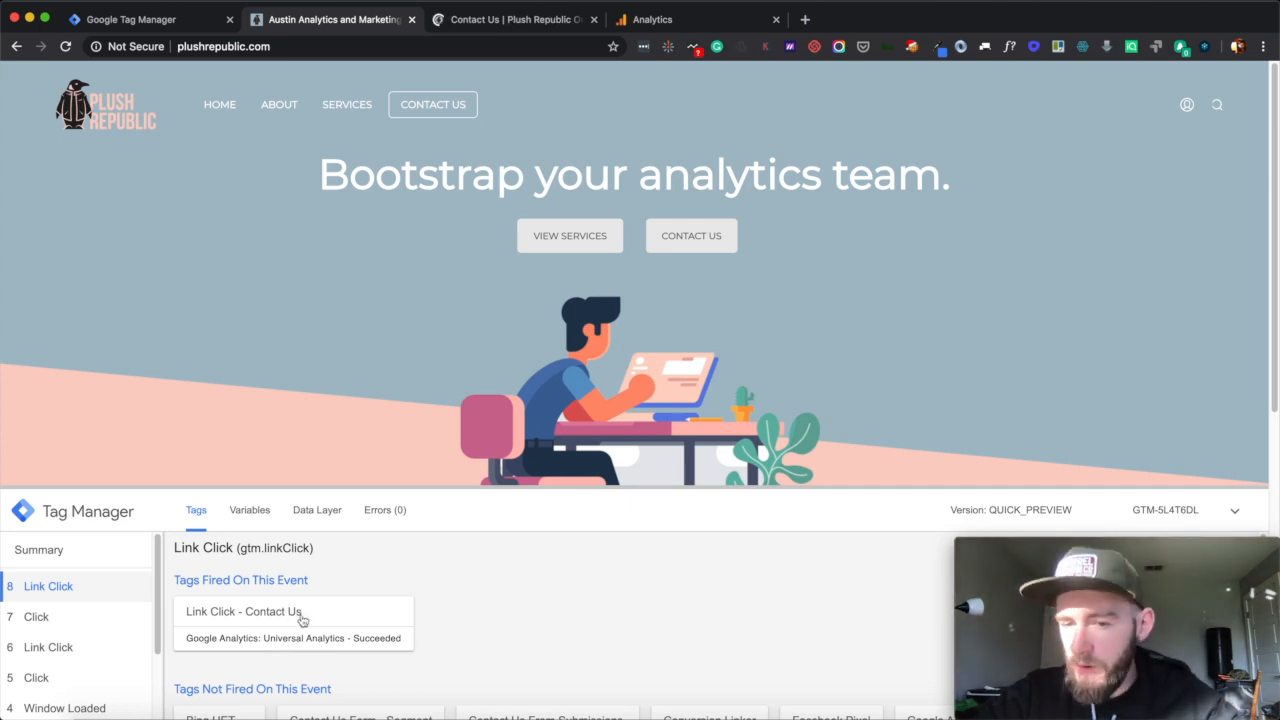
- Return to Tag Manager and leave preview mode for the workspace
left_click(120, 22)
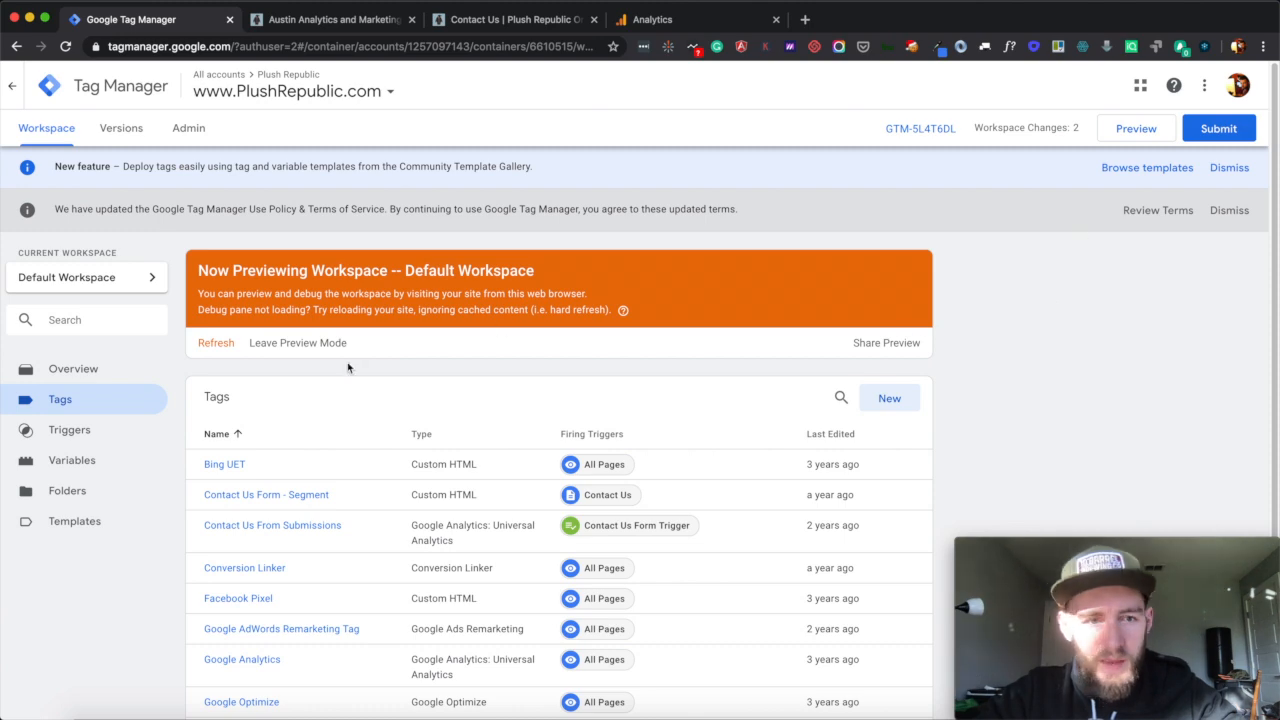
left_click(294, 343)
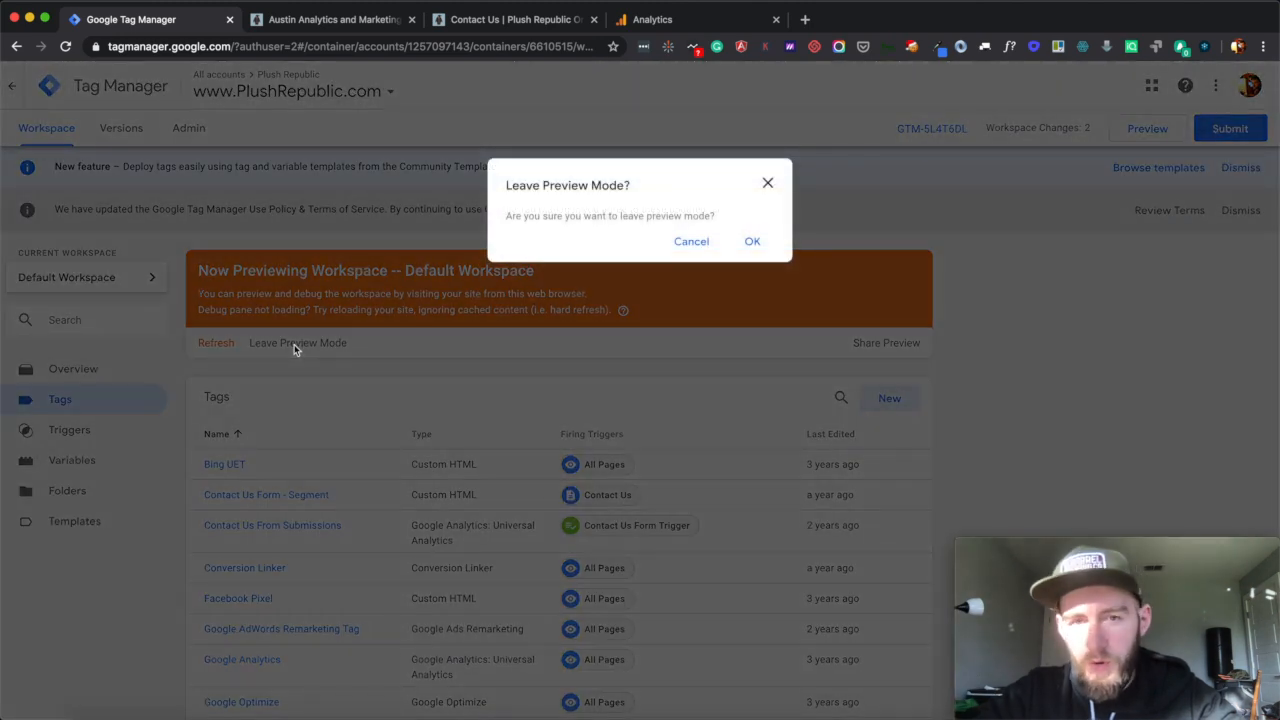
left_click(752, 244)
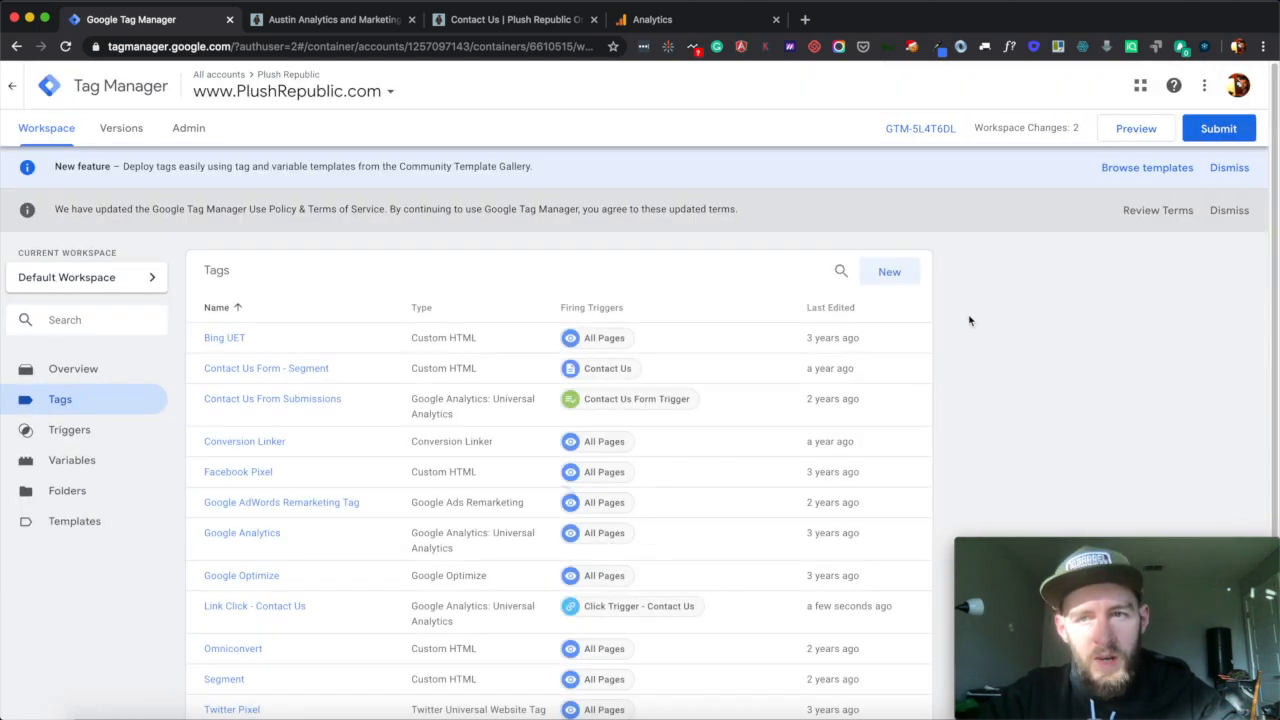
- Publish the workspace changes as a version named Contact Us Link Click with the description "Added link click tracking for contact us page"
left_click(1226, 128)
left_click(496, 260)
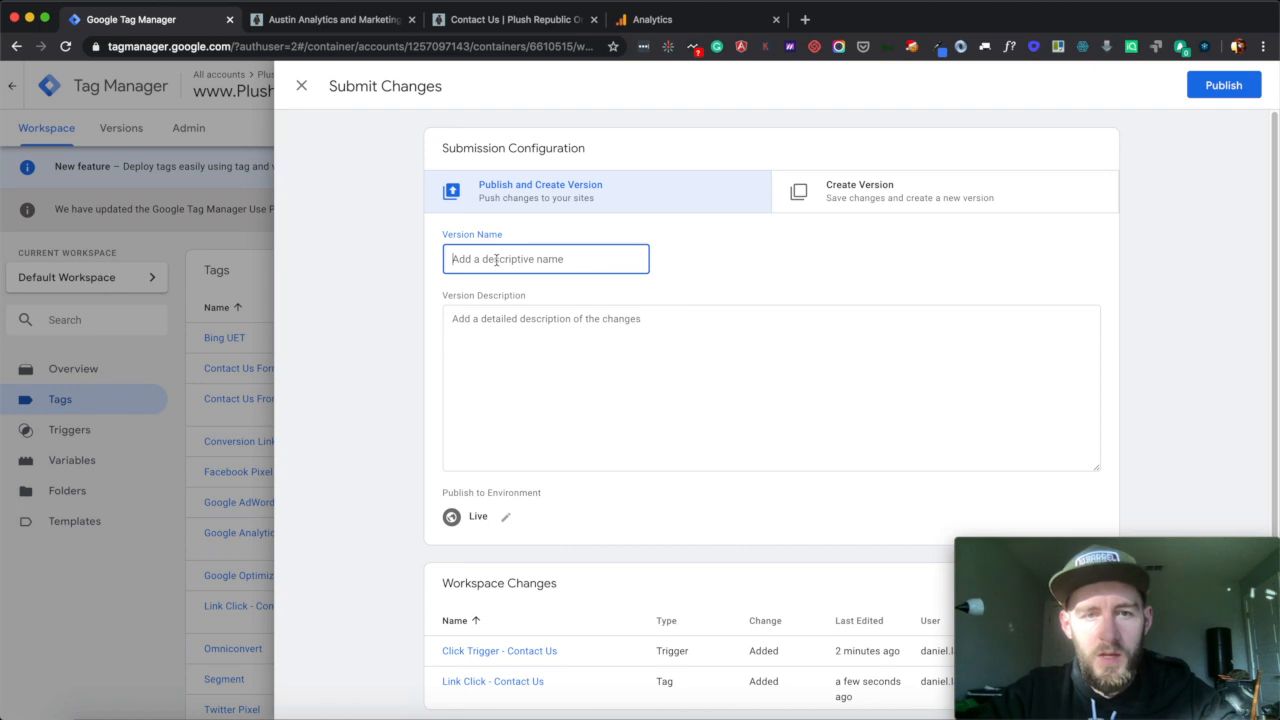
type("Lo")
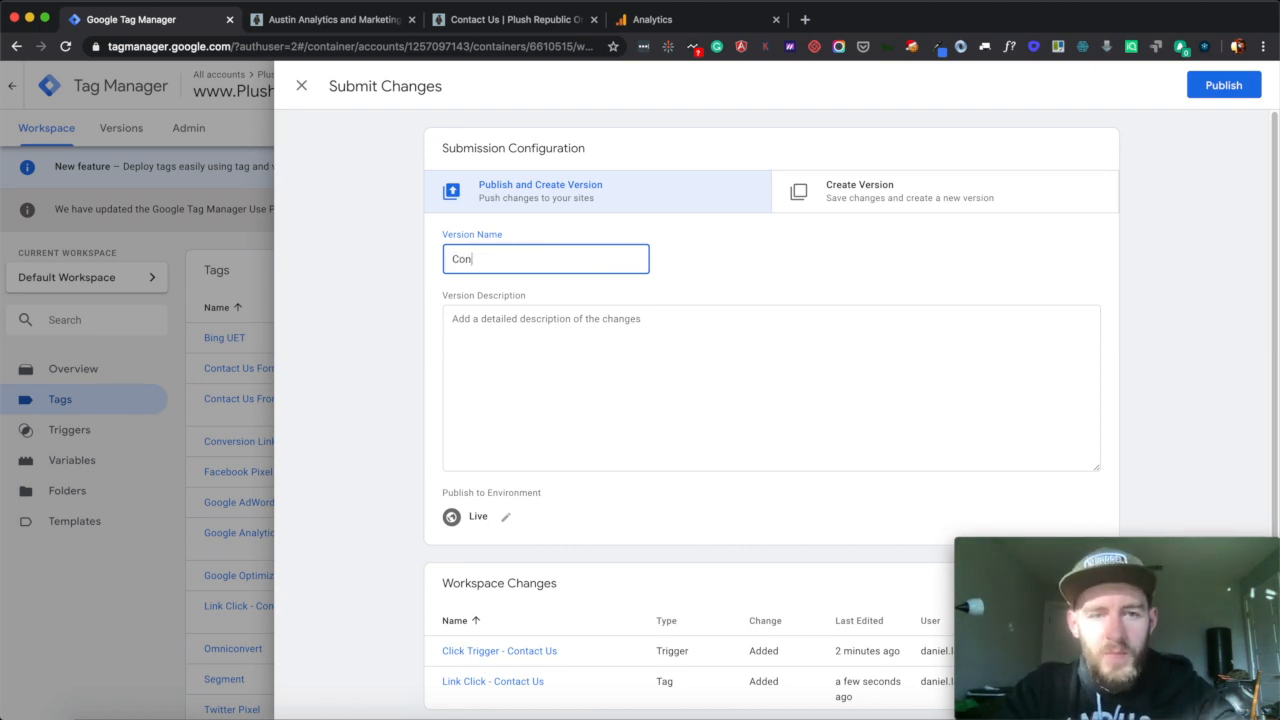
type("ntact Us Link Click")
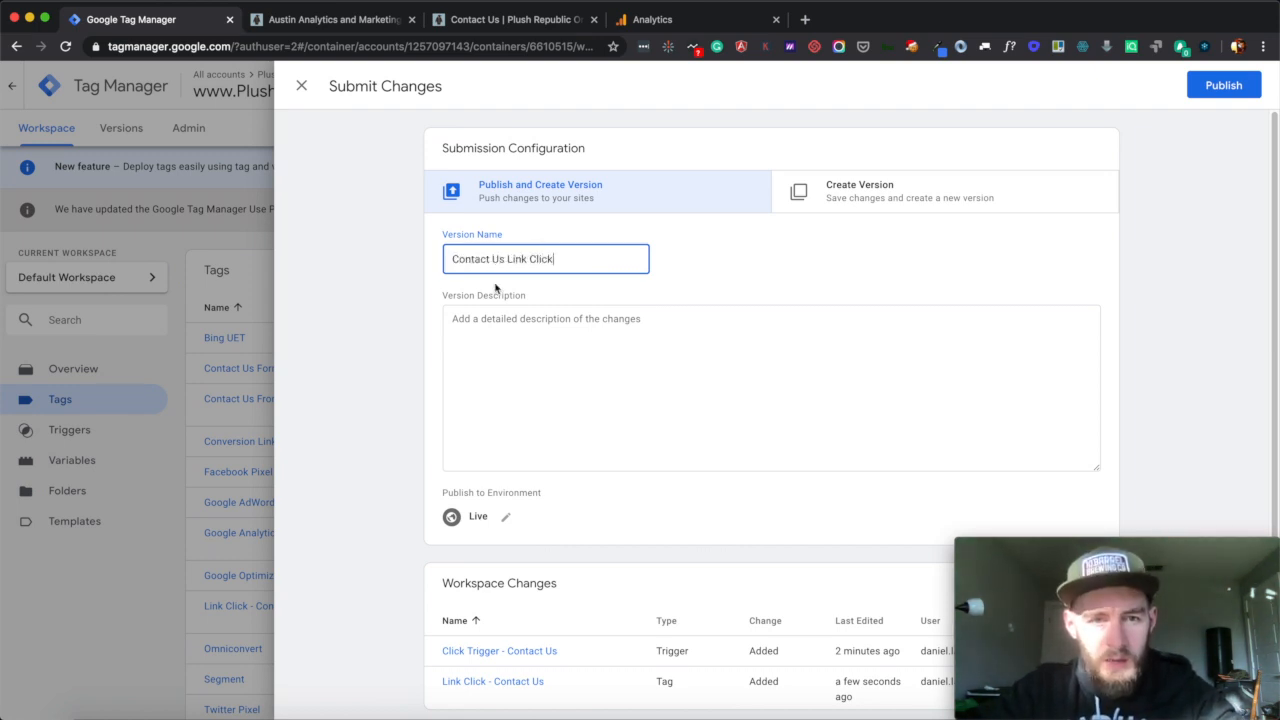
left_click(495, 290)
type("AD")
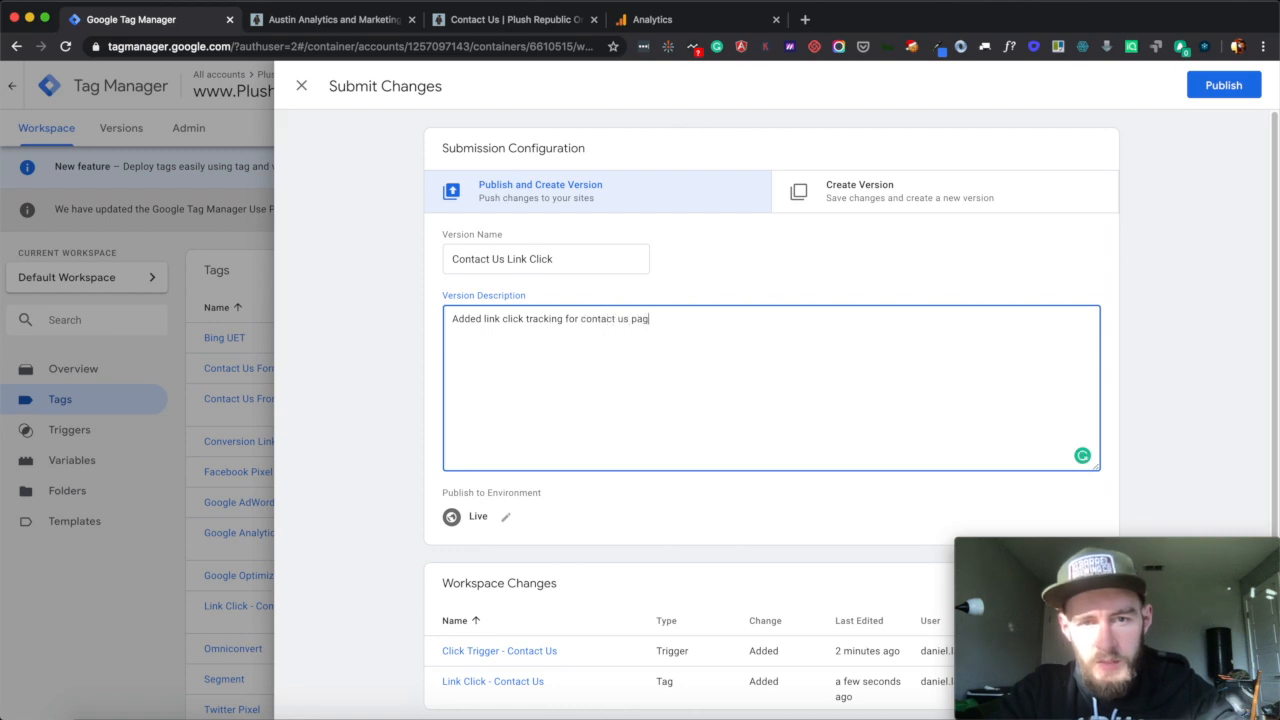
left_click(1228, 86)
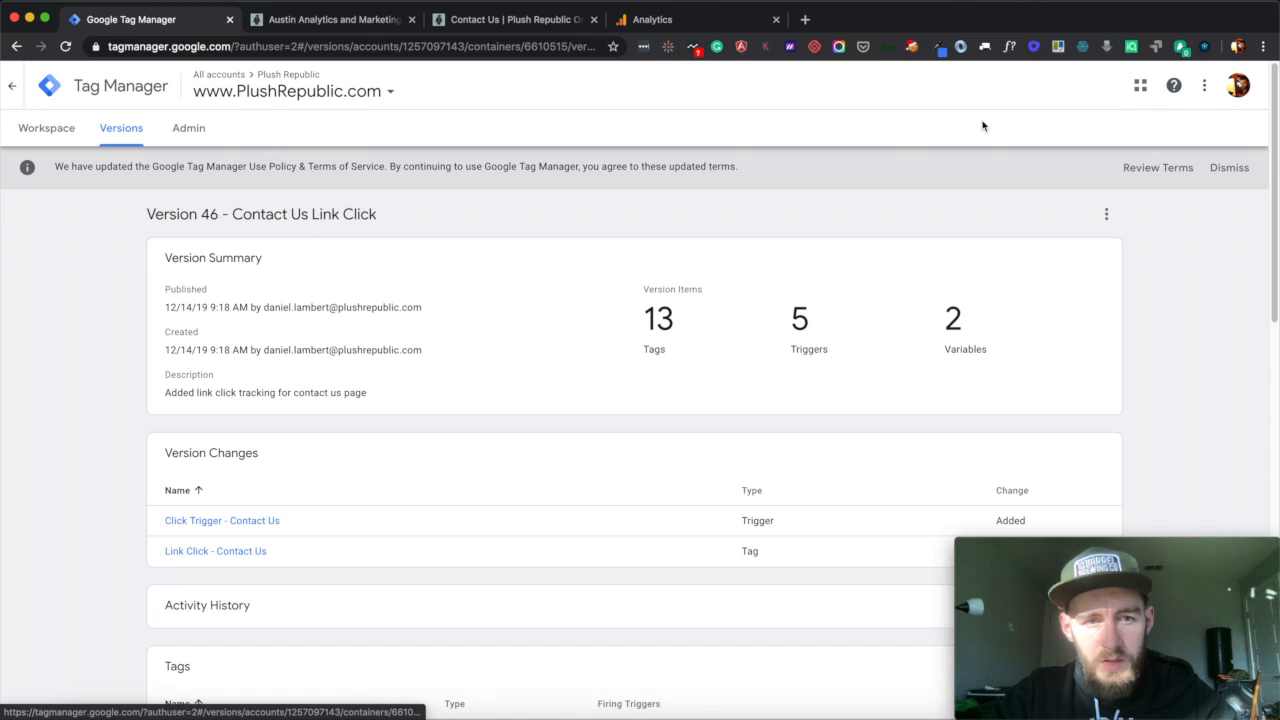
- Close the old Contact Us page and follow the homepage's Contact Us navigation link on the live site
left_click(520, 19)
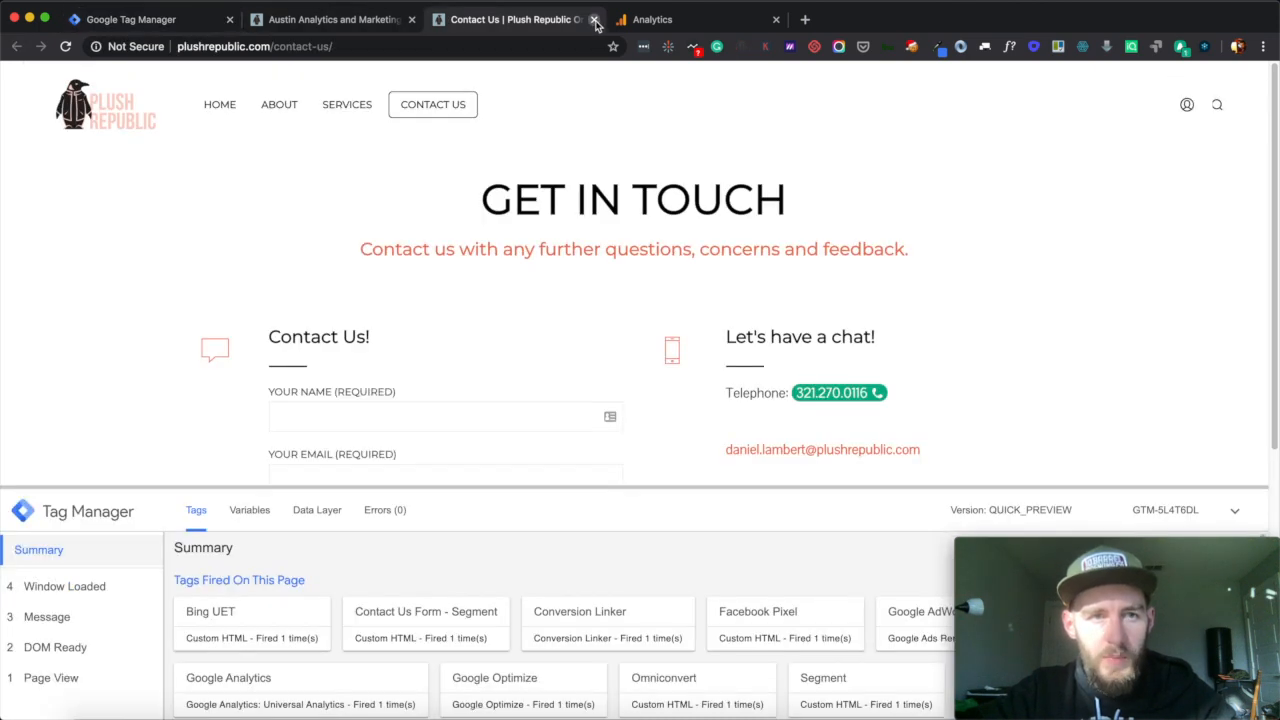
left_click(595, 19)
left_click(340, 20)
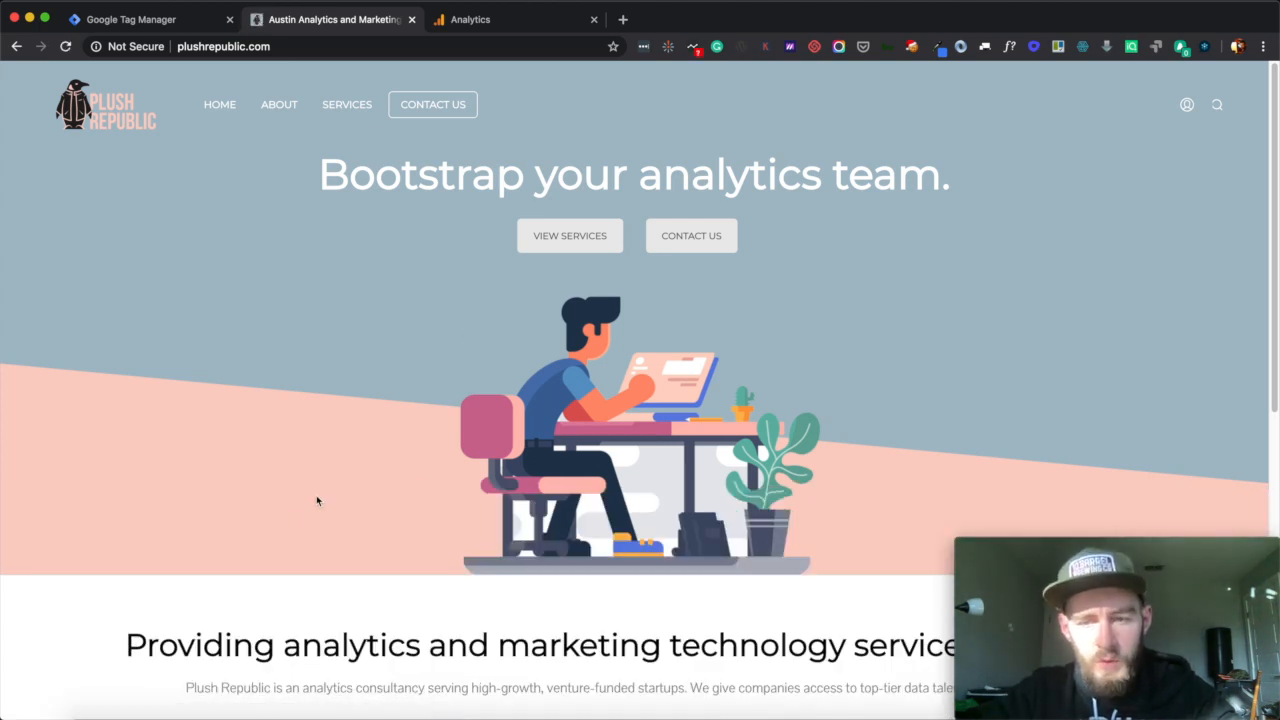
left_click(430, 106)
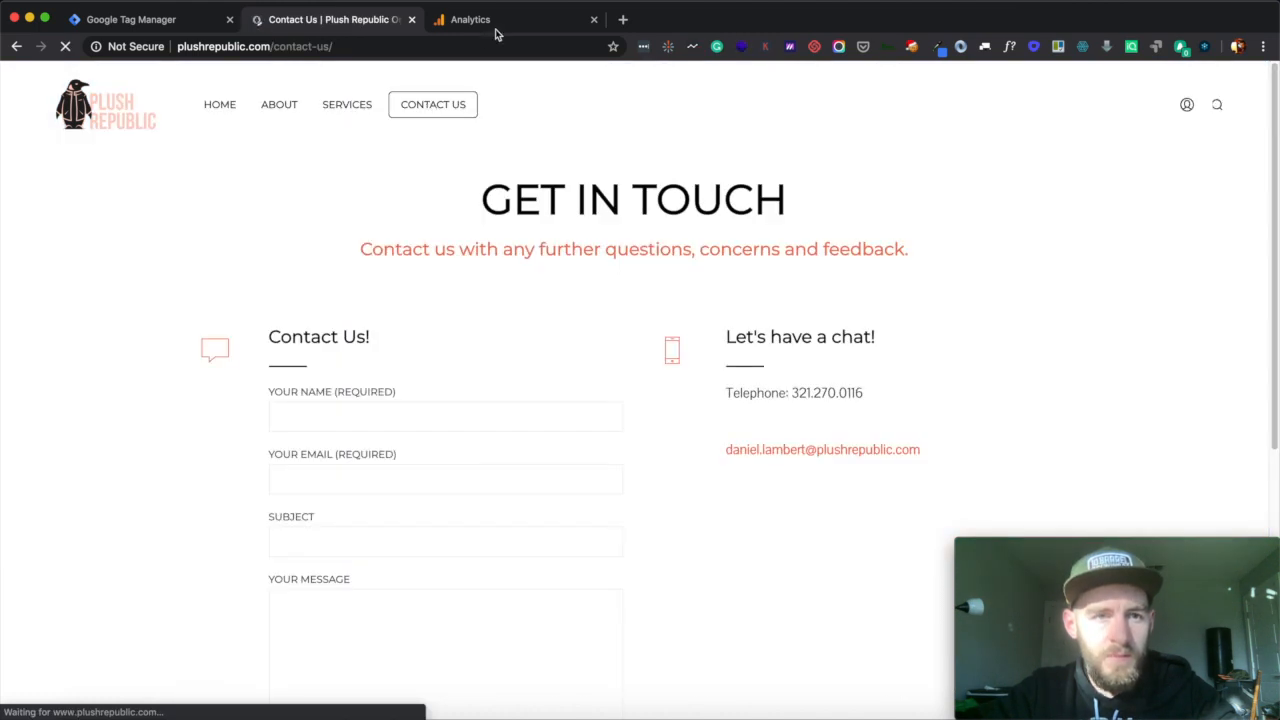
- Switch to Google Analytics and check the Realtime Events report for the Link event category's action and label
left_click(494, 18)
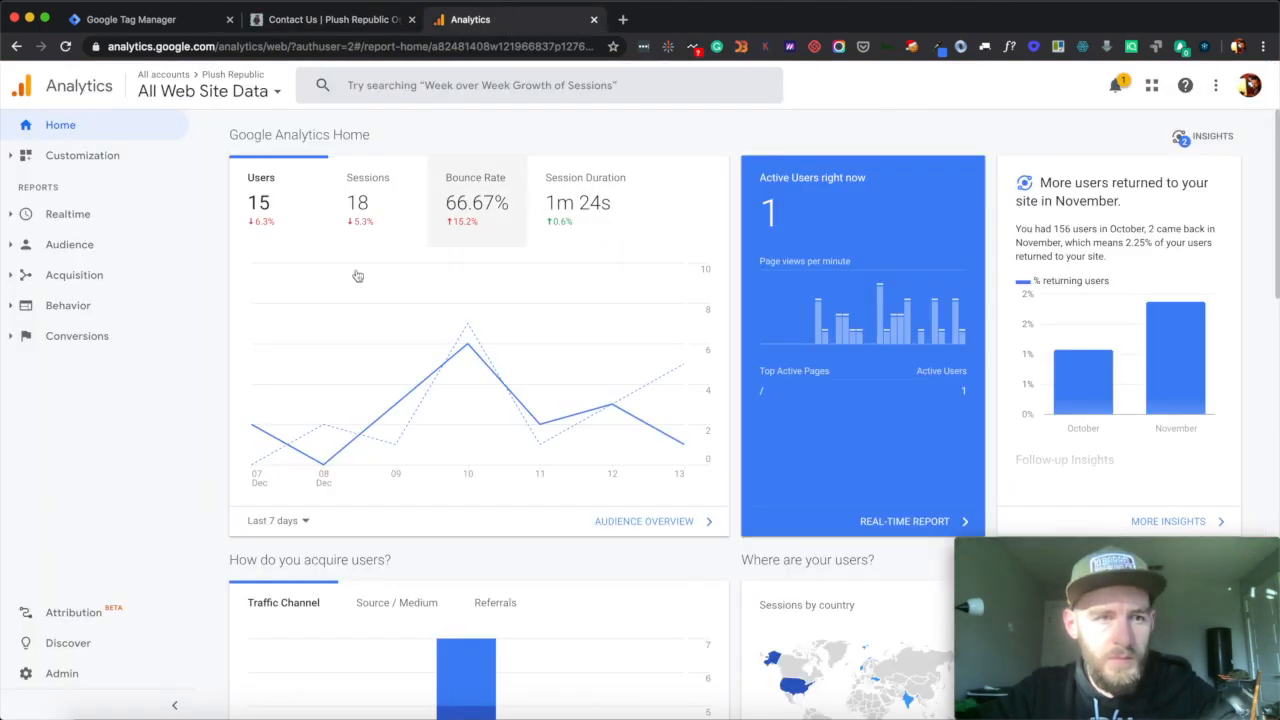
left_click(68, 214)
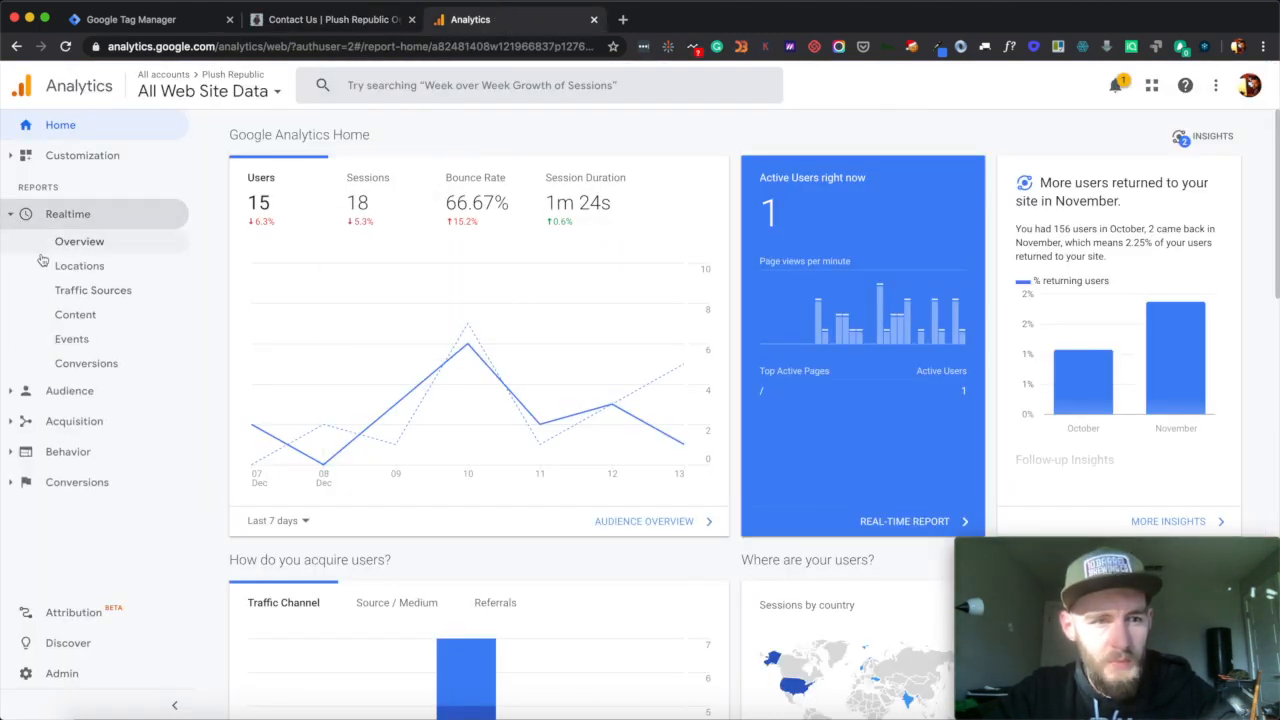
left_click(62, 341)
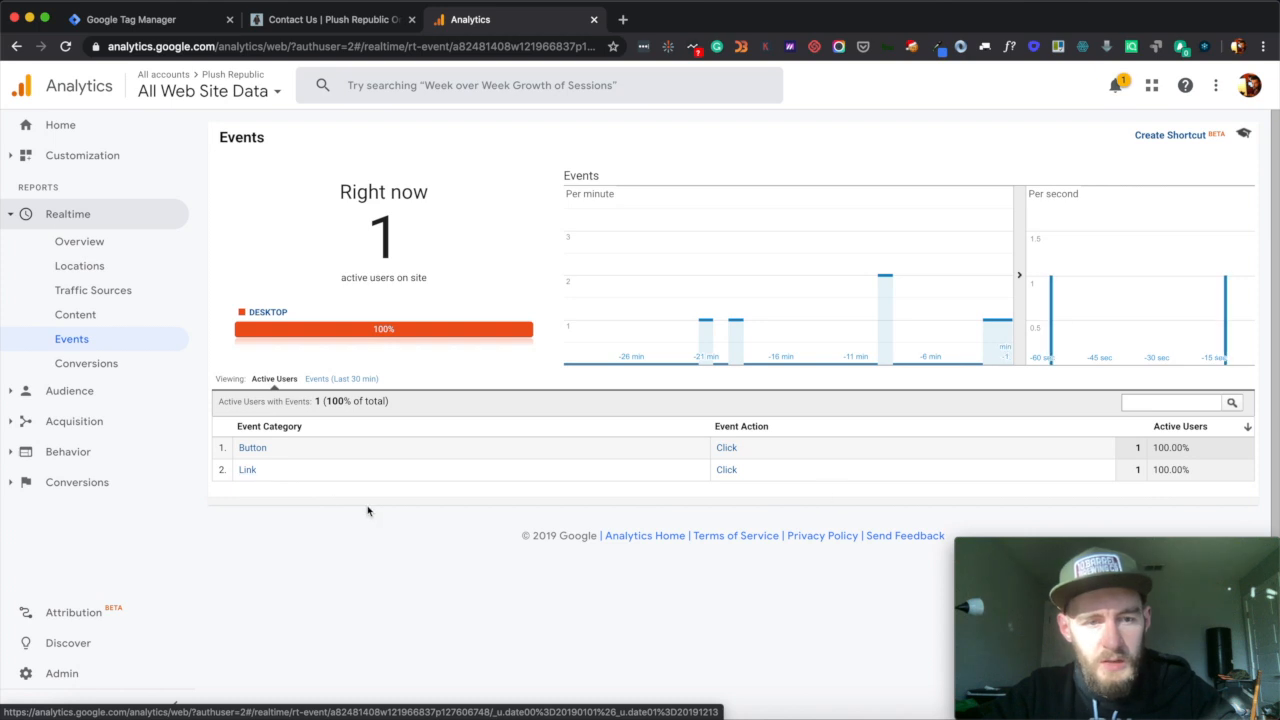
left_click(247, 470)
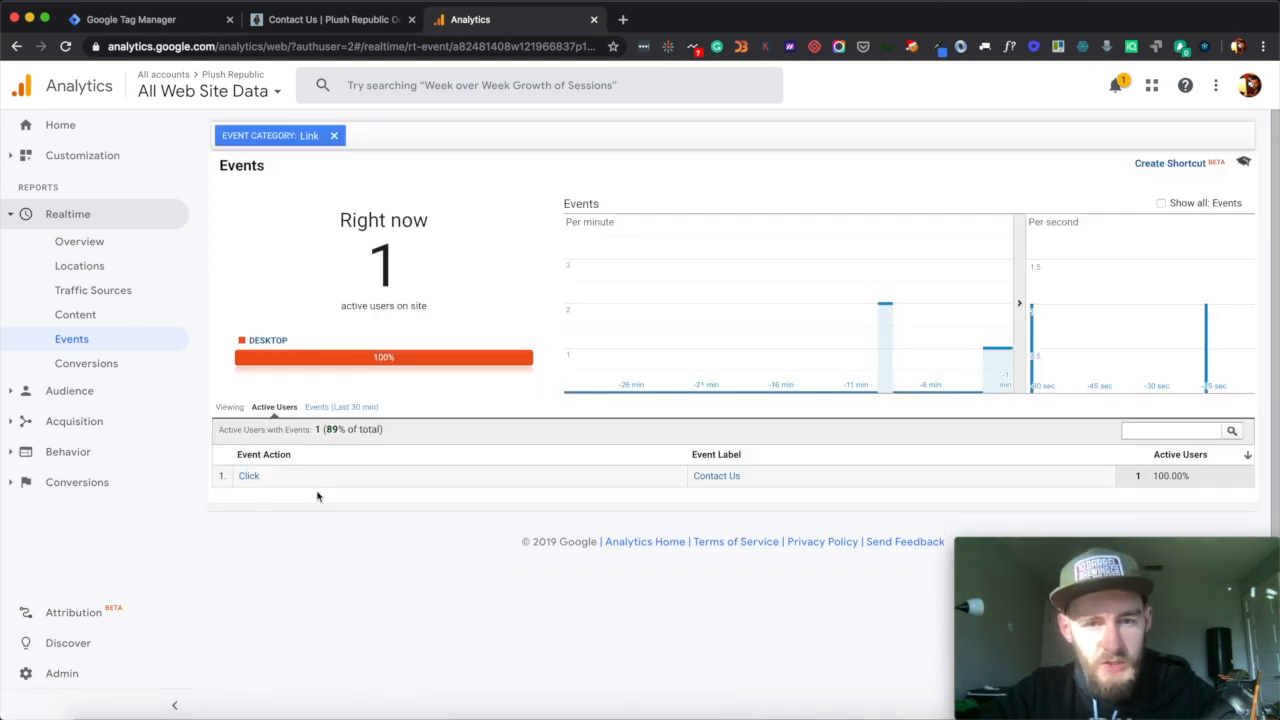